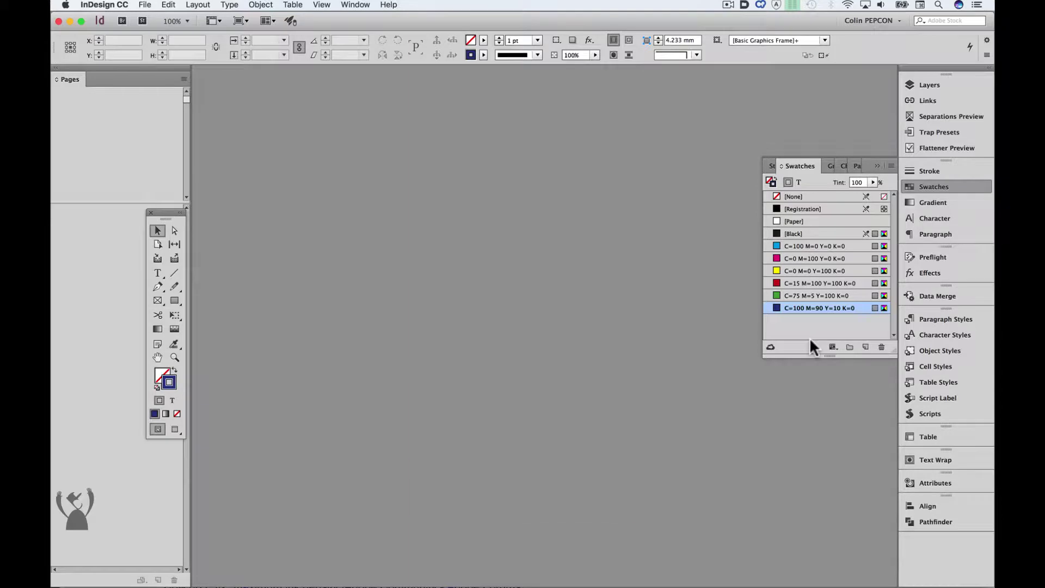
- Create a new document with default settings and set its Paper swatch to 100% cyan in CMYK mode
key(alt+super+n)
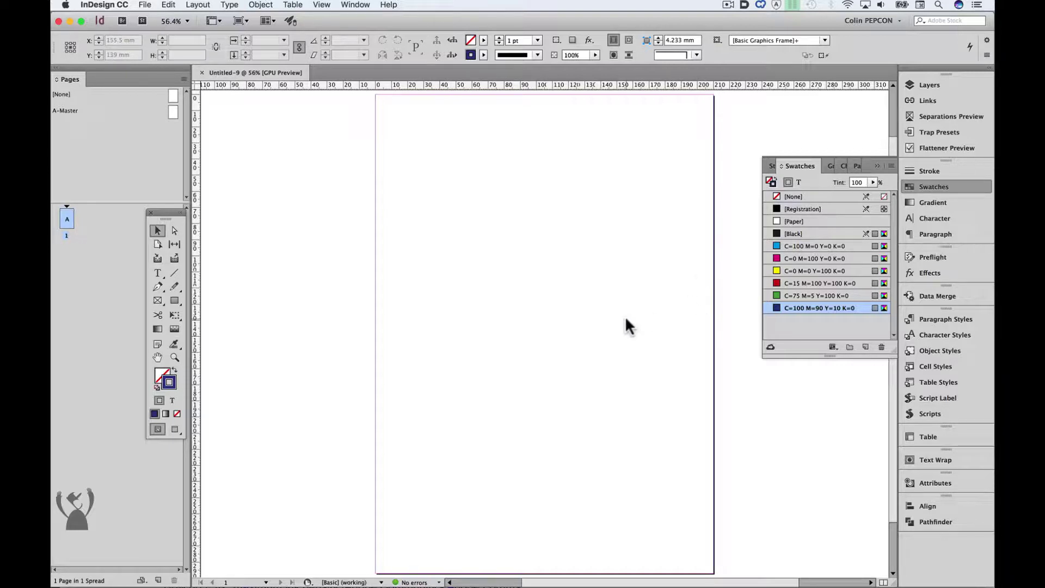
right_click(794, 223)
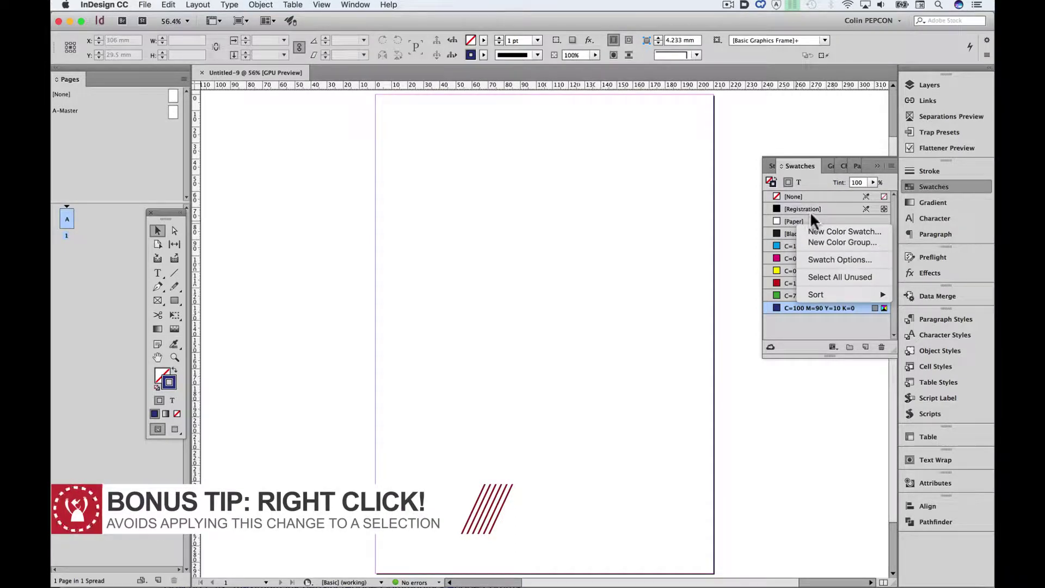
click(836, 258)
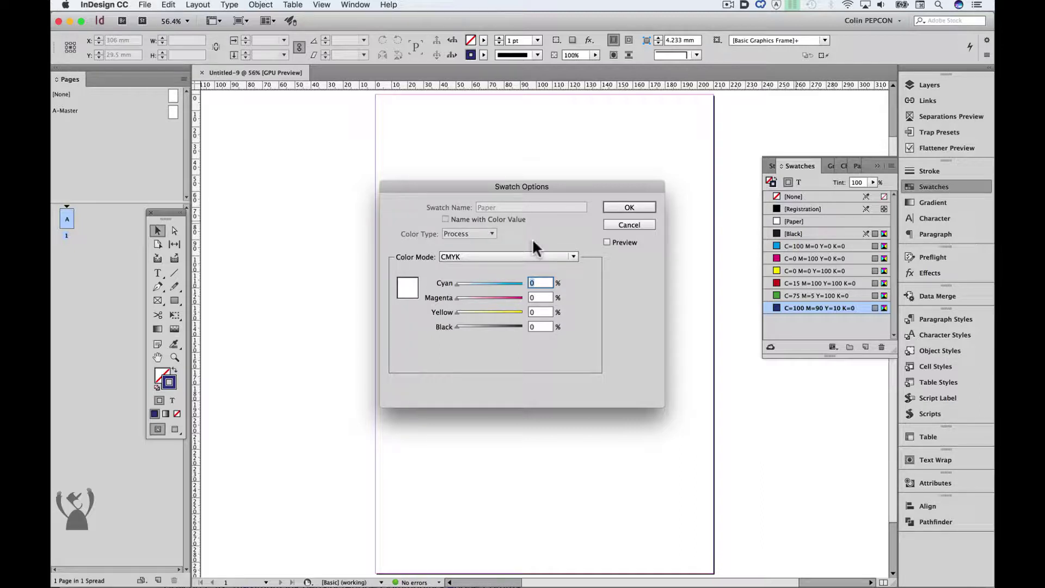
click(540, 253)
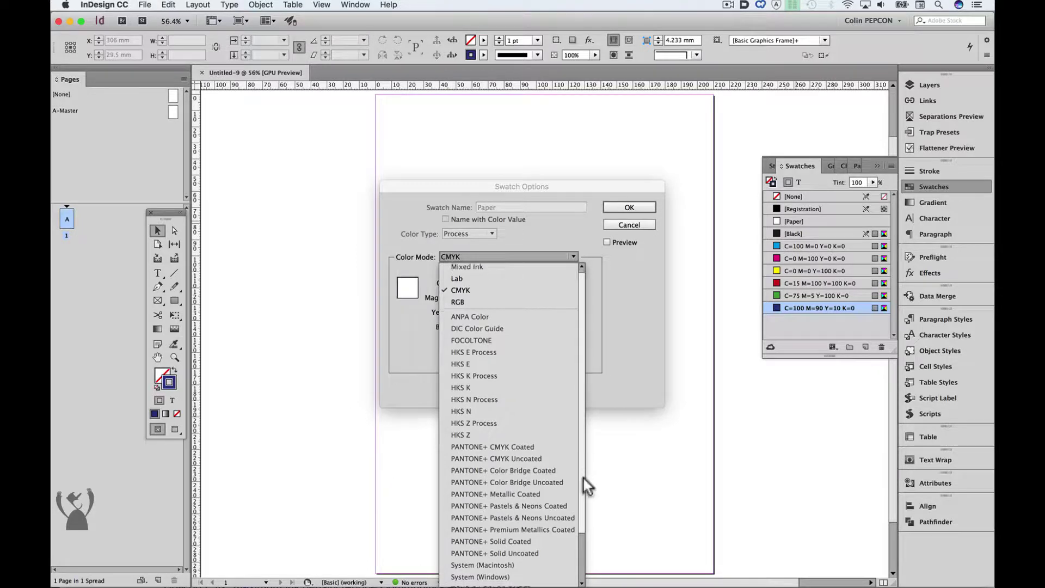
scroll(577, 482, down, 3)
click(636, 267)
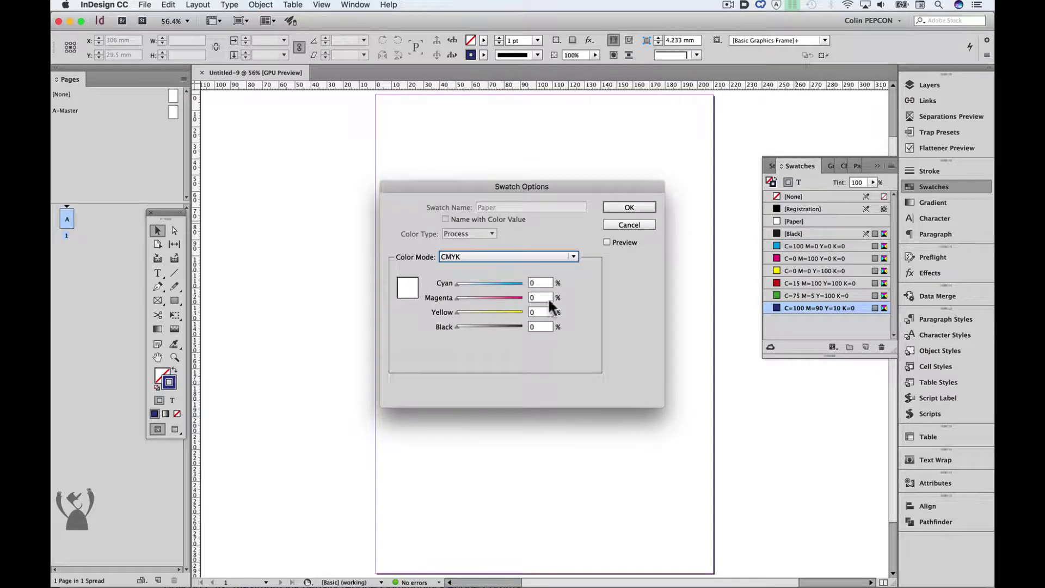
key(Tab)
text(100)
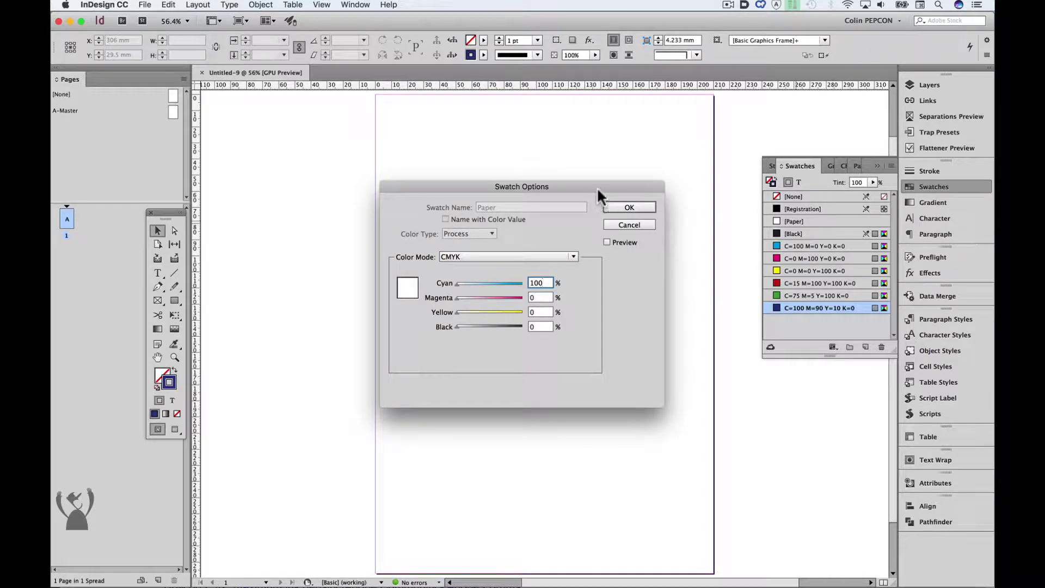
click(630, 208)
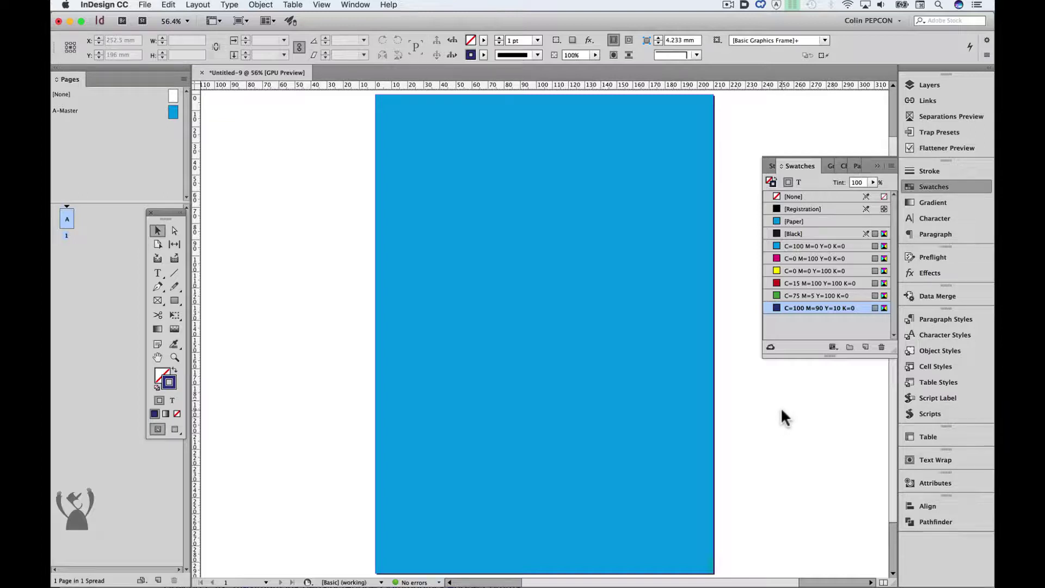
- Export the page as Untitled-9.pdf with the High Quality Print preset, check it in Acrobat, close it and return to InDesign
key(super+e)
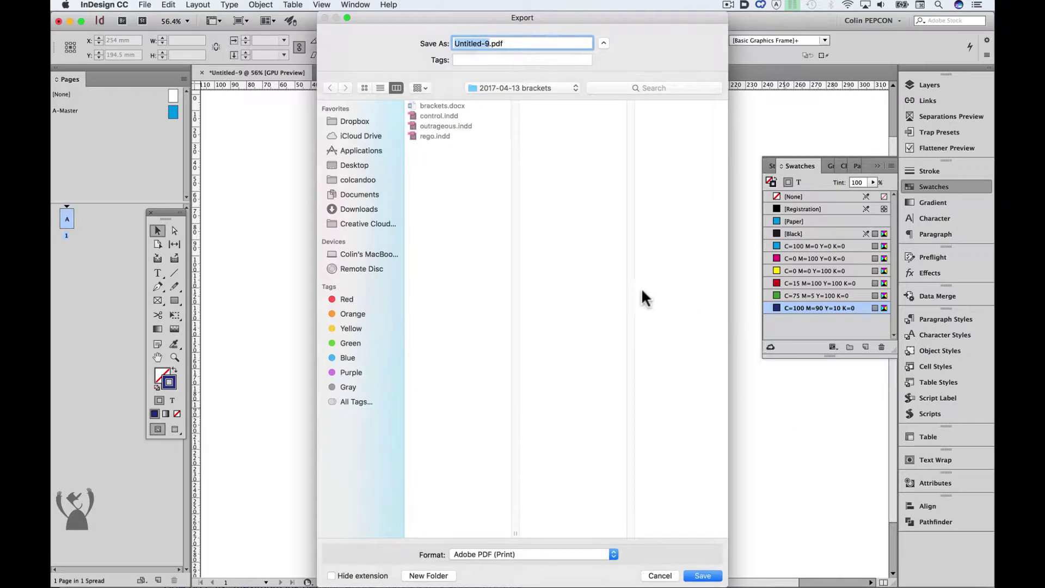
click(701, 577)
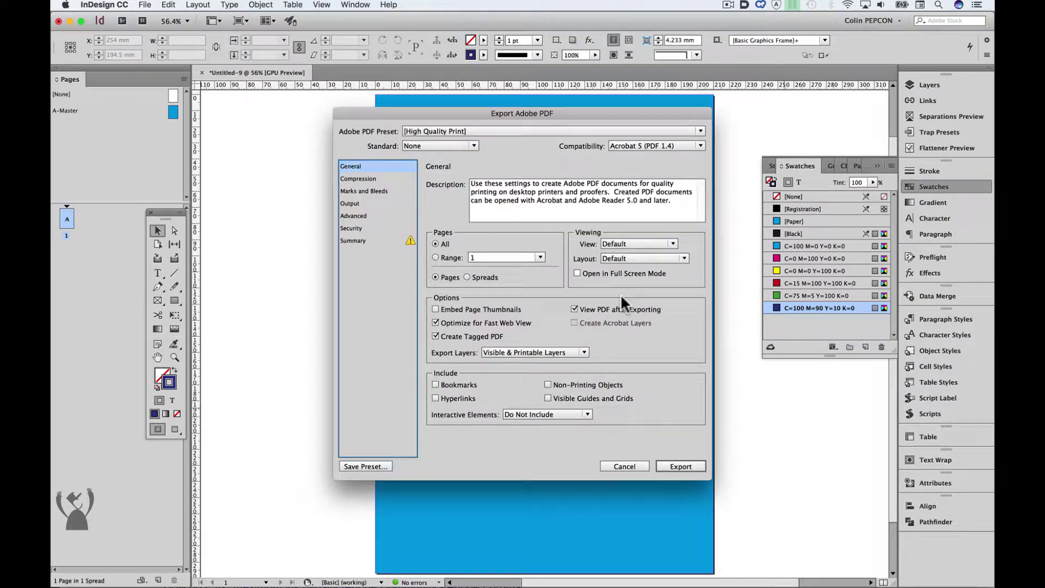
click(675, 466)
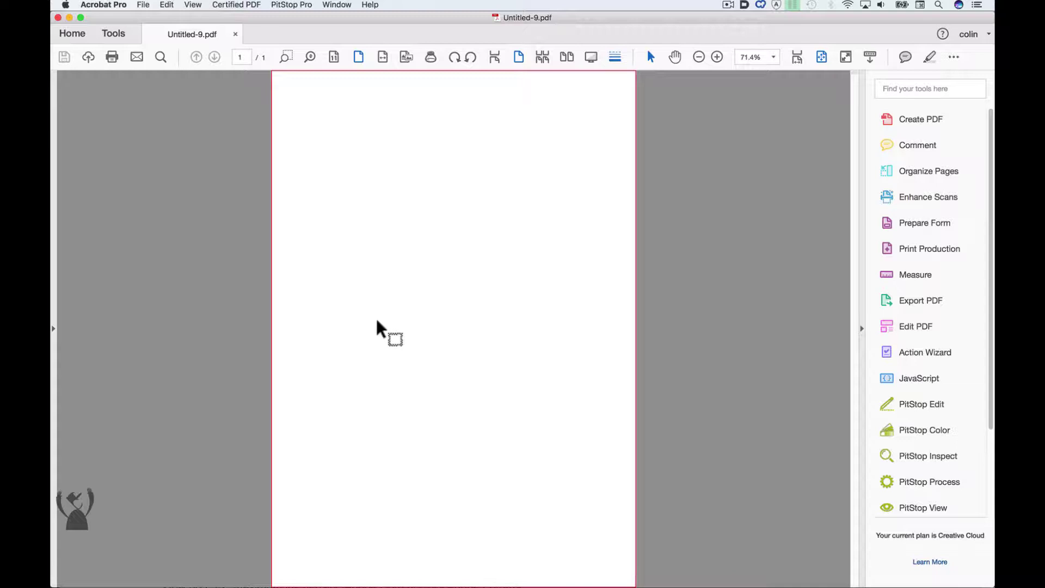
key(super+w)
key(super+Tab)
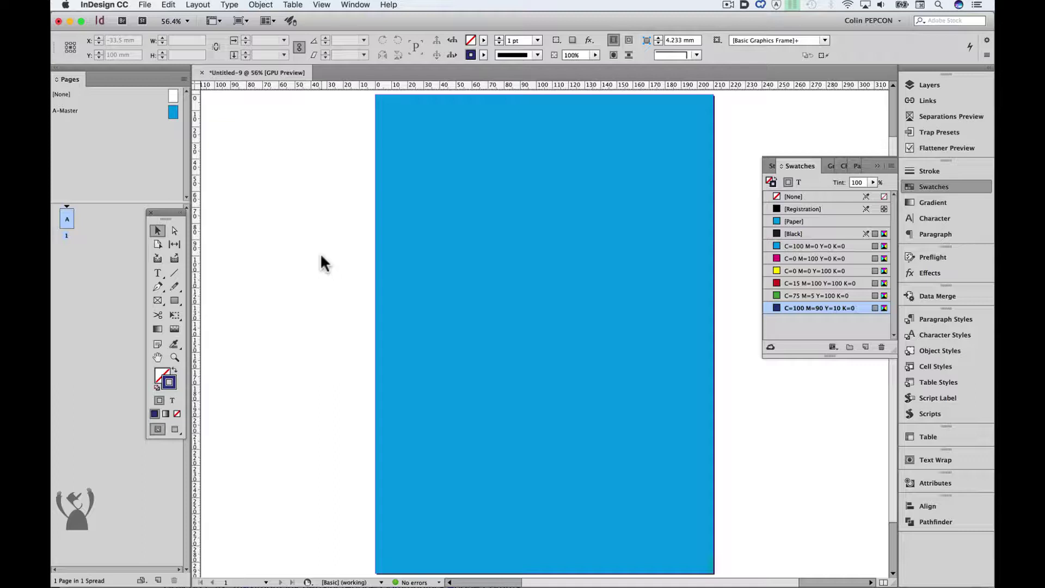
- Set the Paper swatch to 8% cyan, 8% magenta, 8% yellow and 8% black
right_click(808, 223)
click(825, 259)
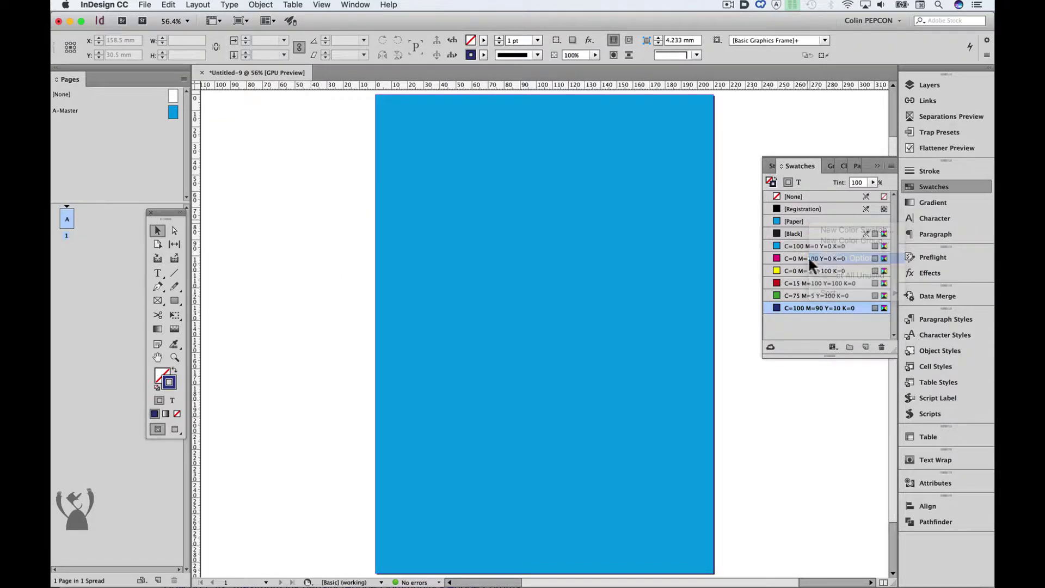
text(8)
key(Tab)
text(8)
key(Tab)
text(8)
key(Tab)
text(8)
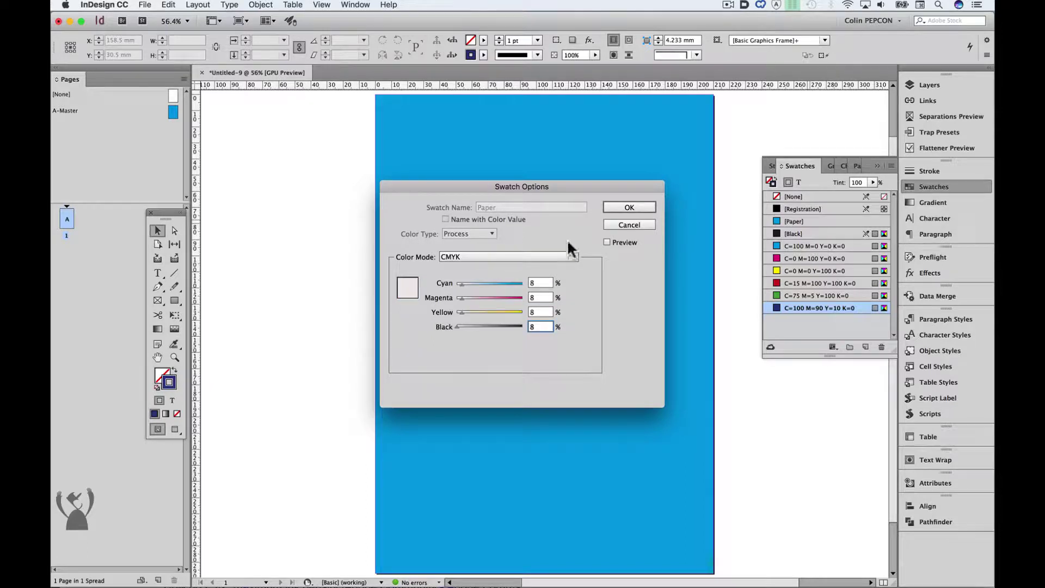
click(607, 207)
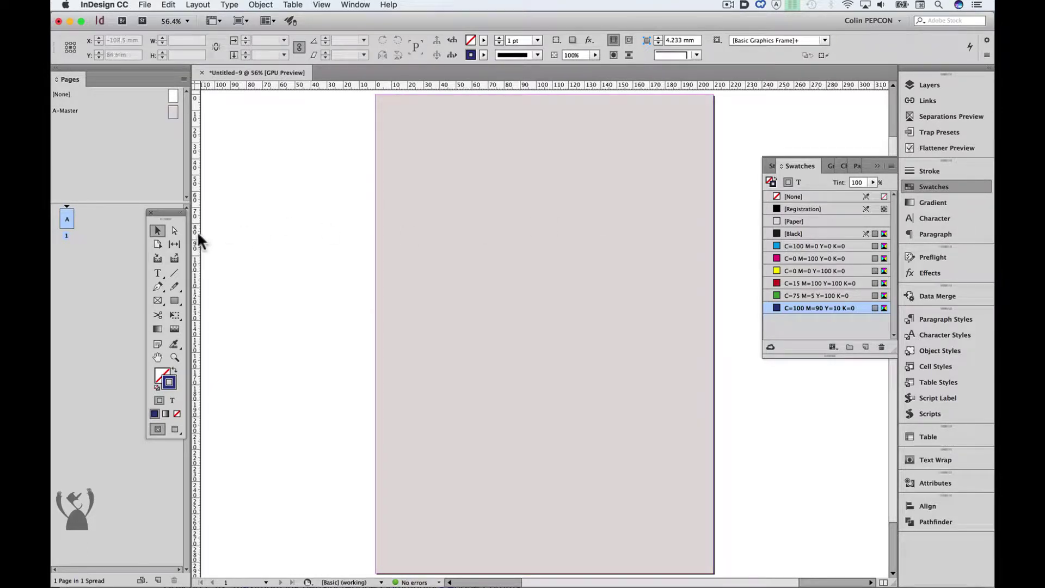
- Undo both color changes made to the Paper swatch
key(super+z)
key(super+z)
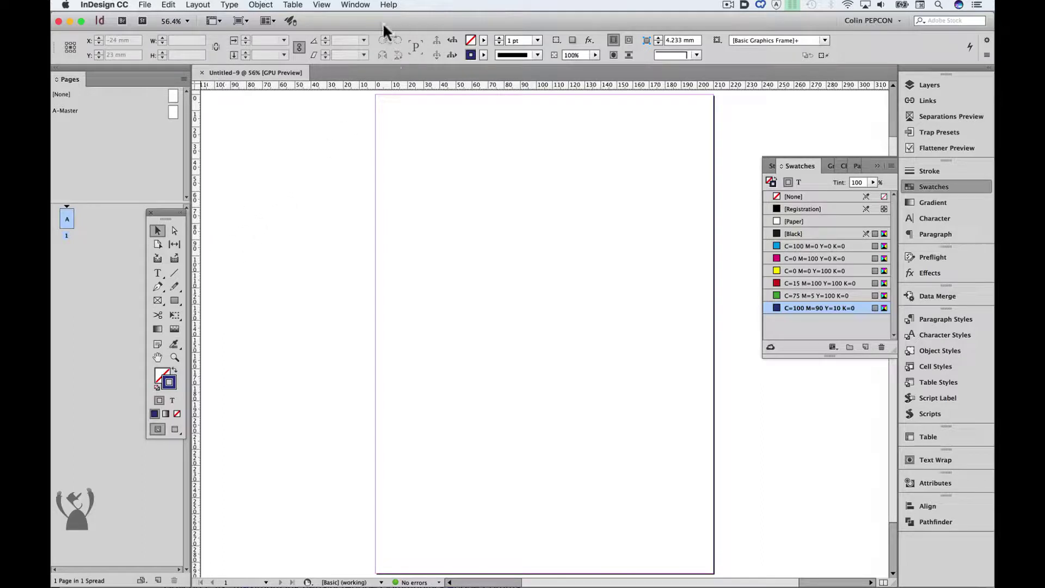
- Customize the proof condition to simulate the US Newsprint (SNAP 2007) device with Simulate Paper Color enabled
click(323, 5)
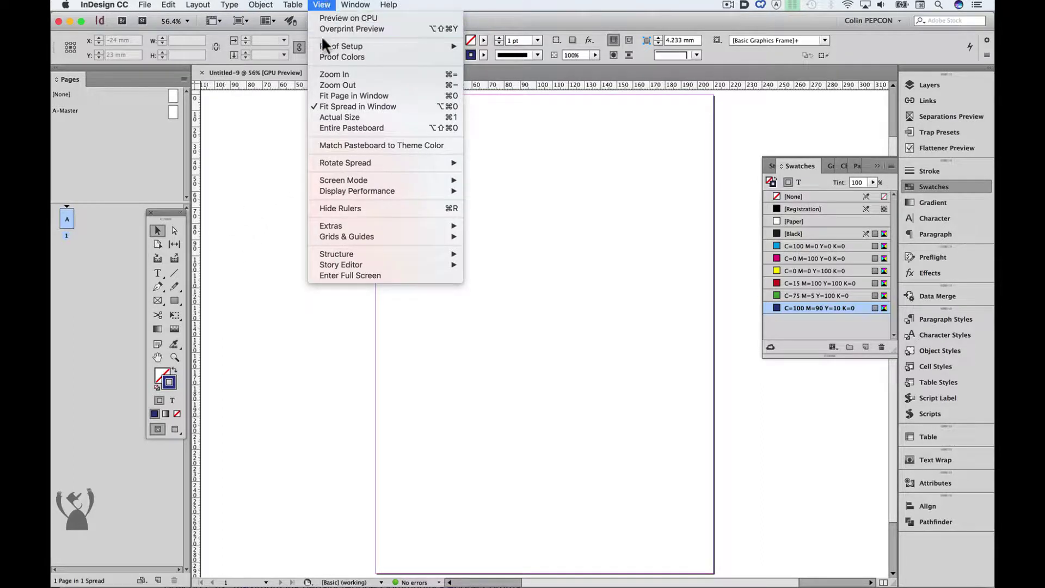
mouse_move(328, 45)
click(496, 45)
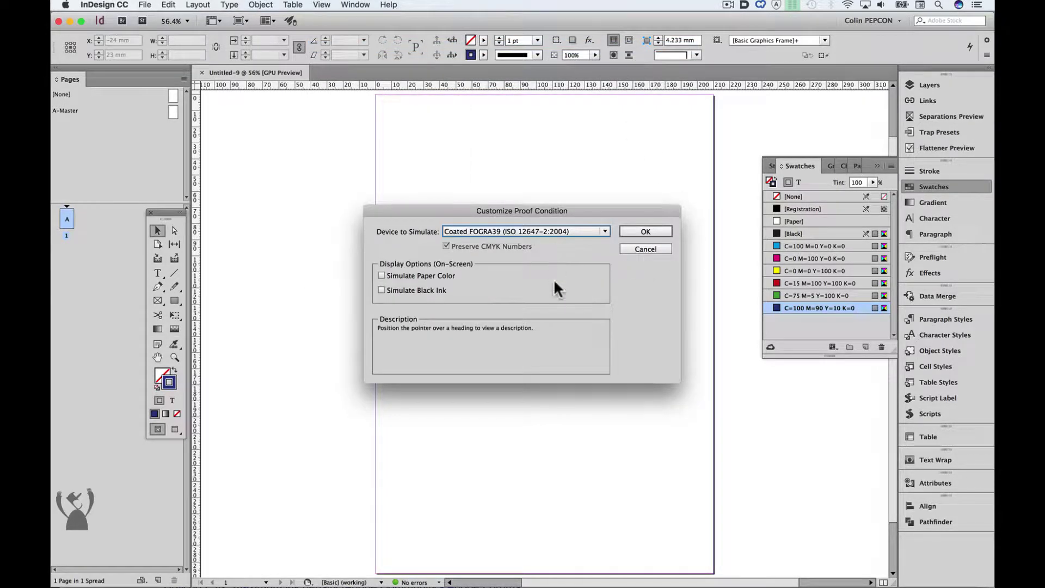
click(424, 274)
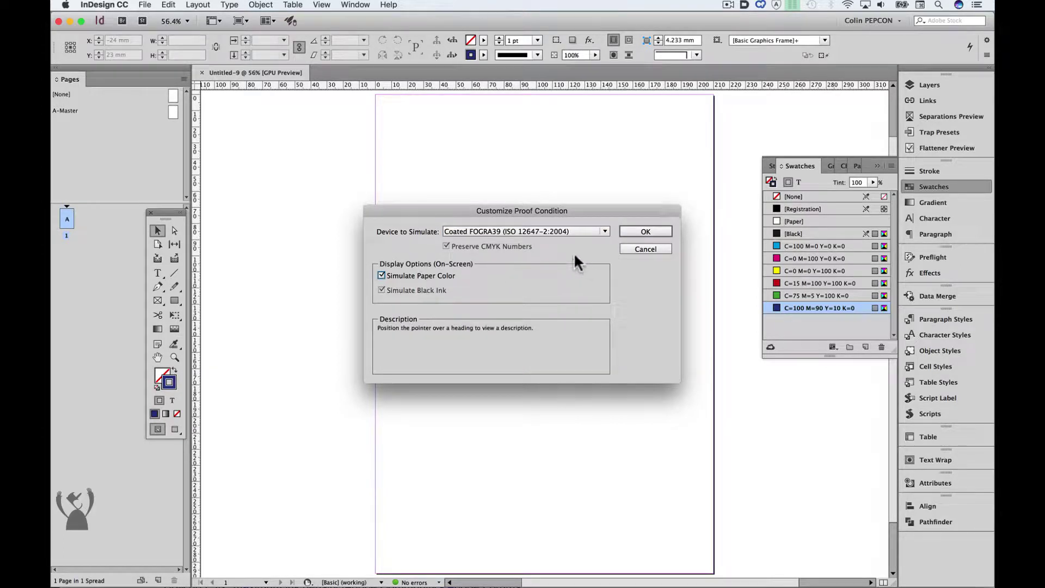
click(602, 231)
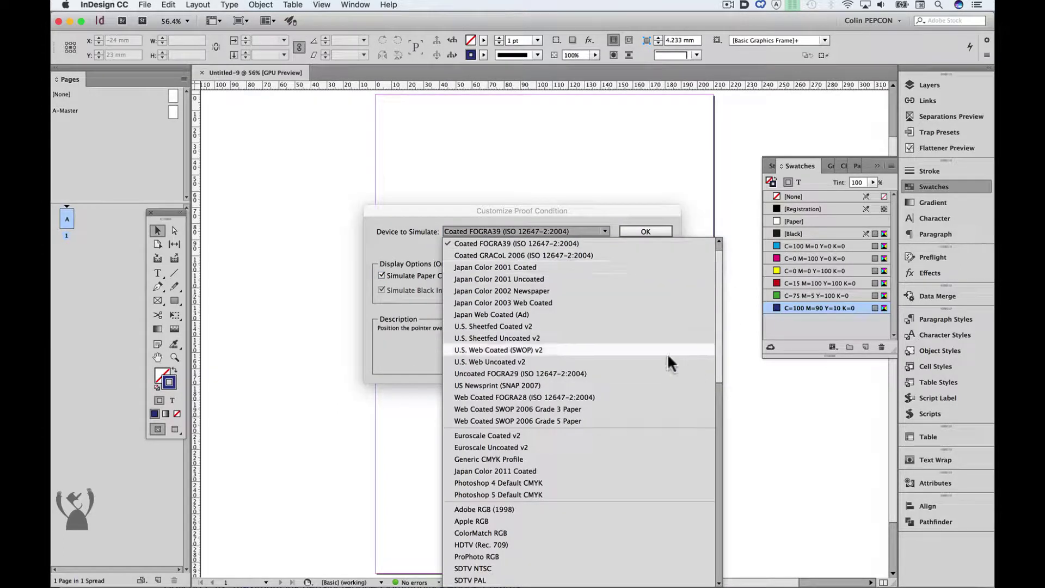
click(613, 385)
click(646, 231)
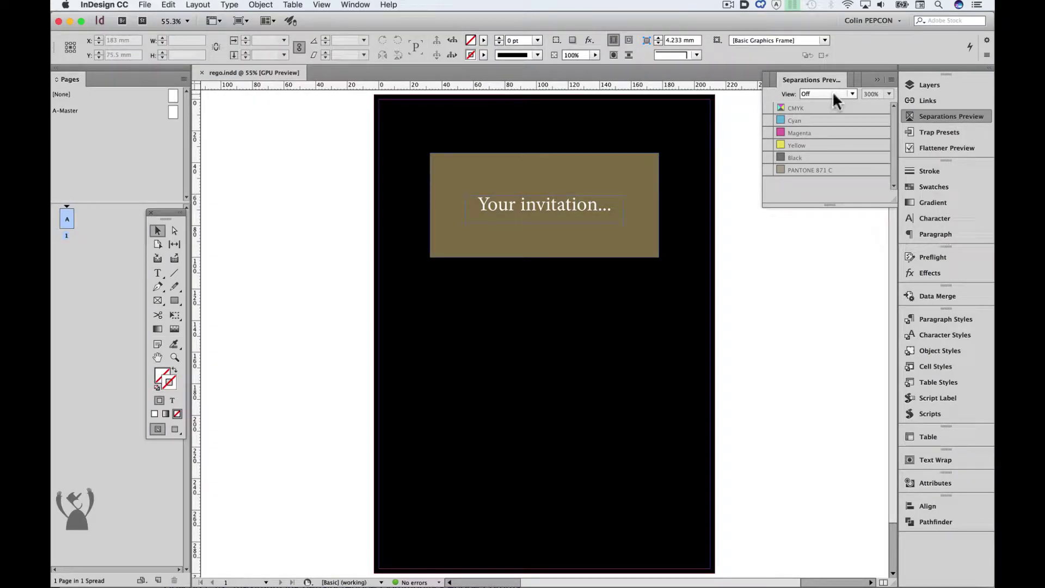
- Turn on the Separations view for rego.indd and show only the PANTONE 871 C plate in its ink color instead of black
click(832, 92)
click(824, 118)
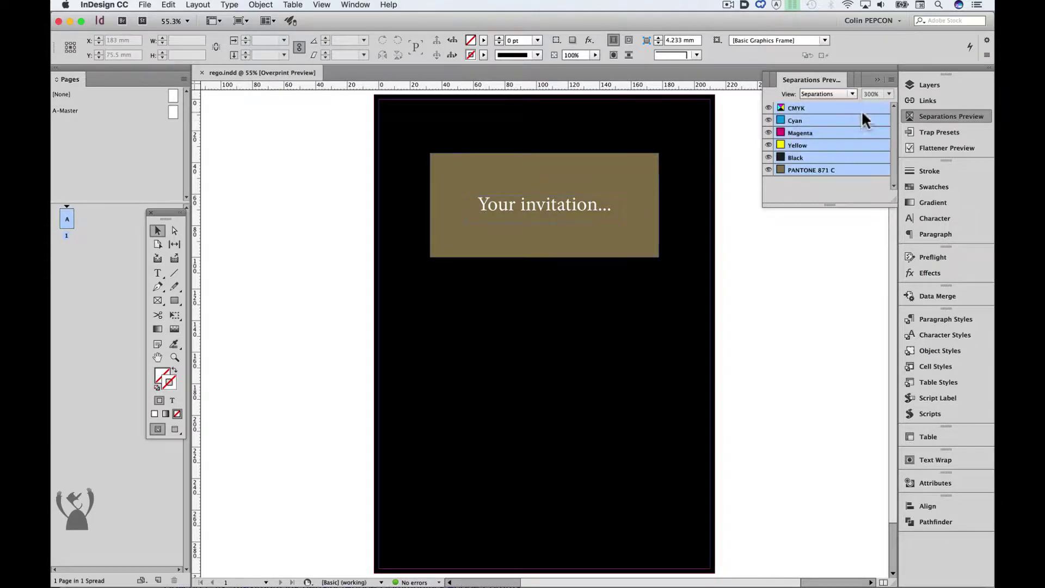
click(768, 170)
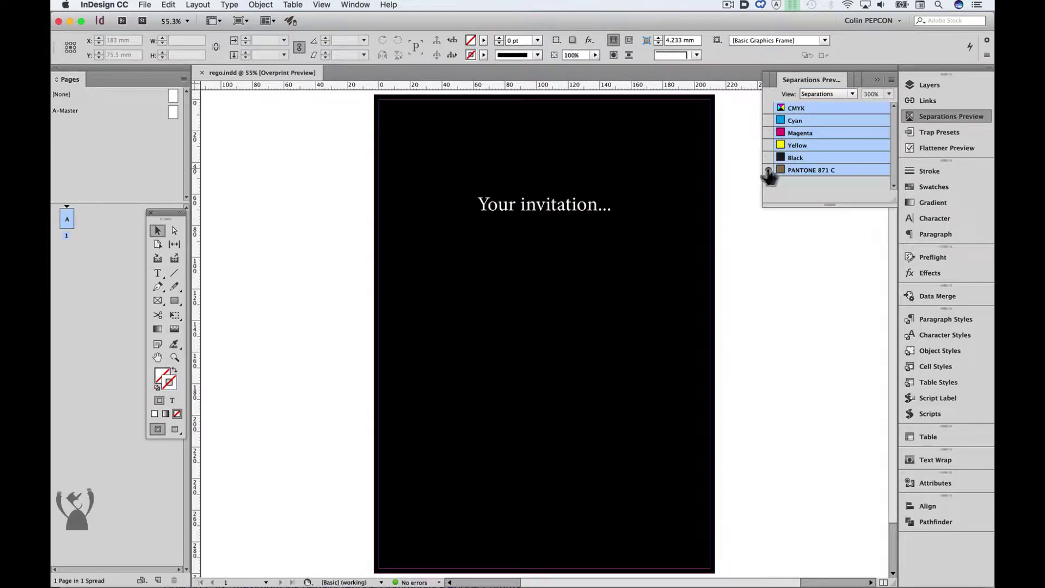
click(768, 170)
click(891, 79)
click(849, 96)
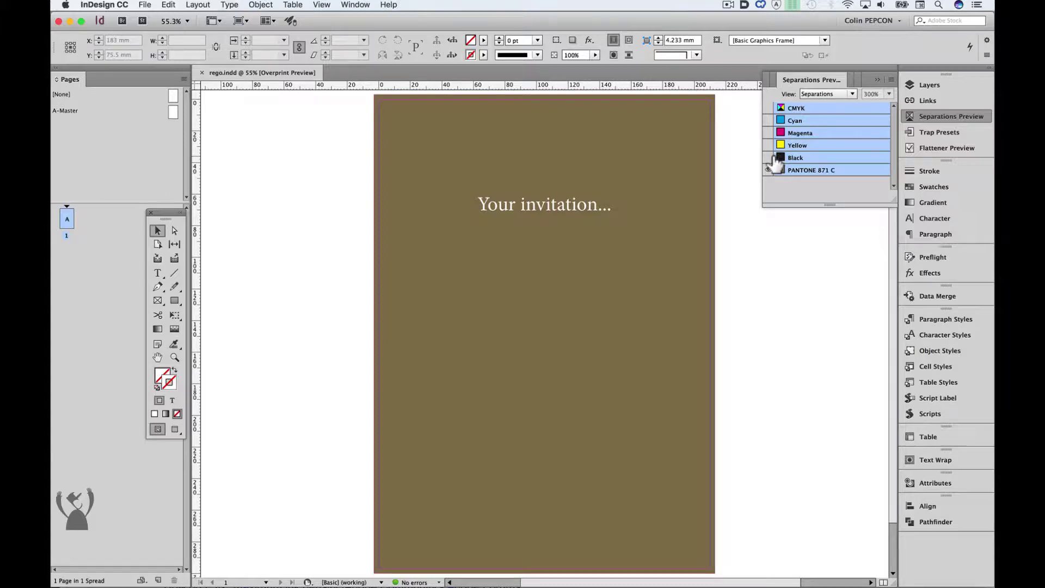
- Examine the cyan, magenta, yellow, black and PANTONE 871 C plates by toggling their visibility, ending with all plates shown
click(769, 119)
click(768, 169)
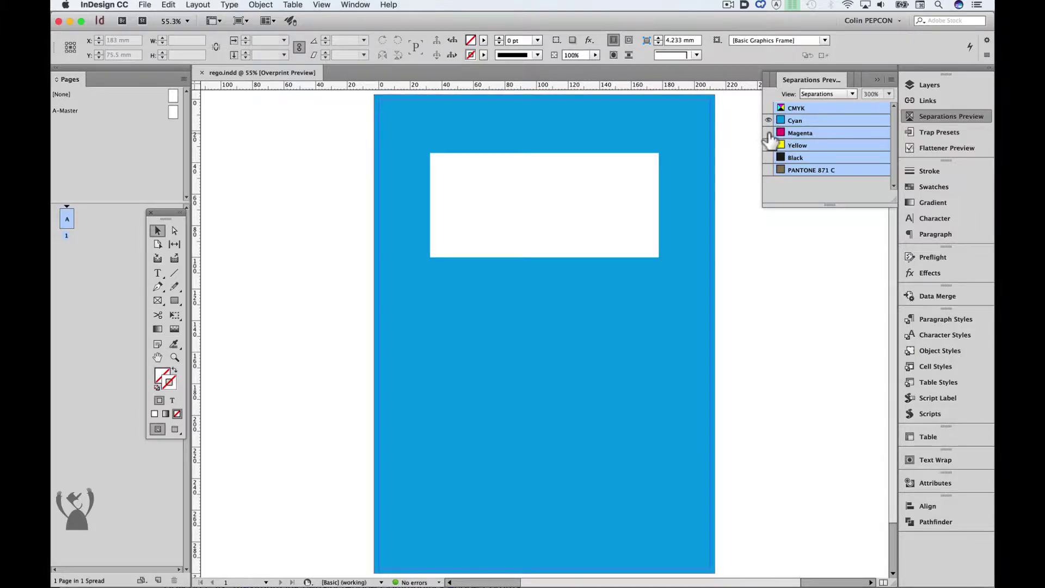
click(769, 133)
click(769, 144)
click(768, 133)
click(769, 157)
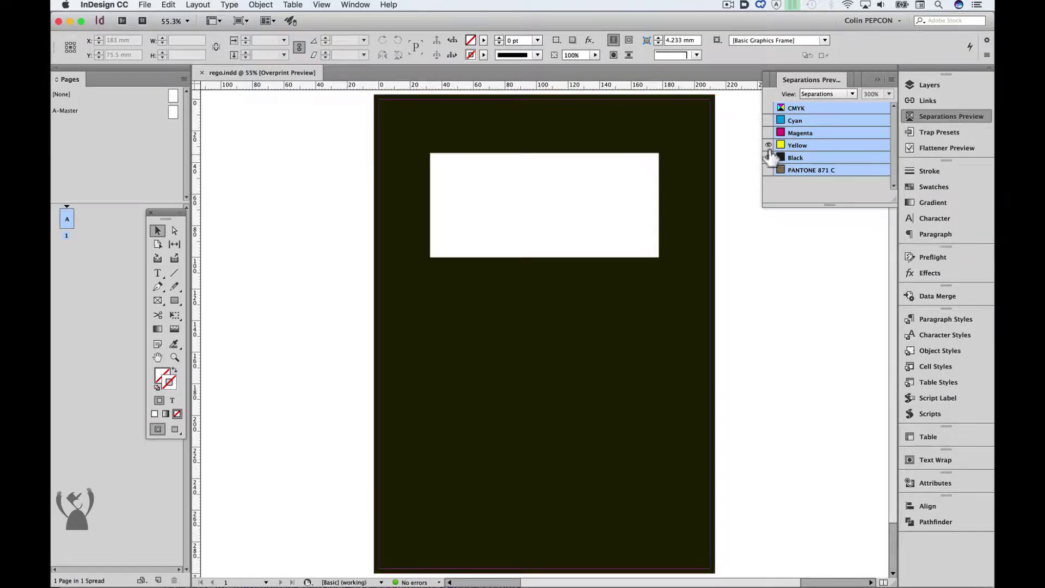
click(769, 157)
click(768, 170)
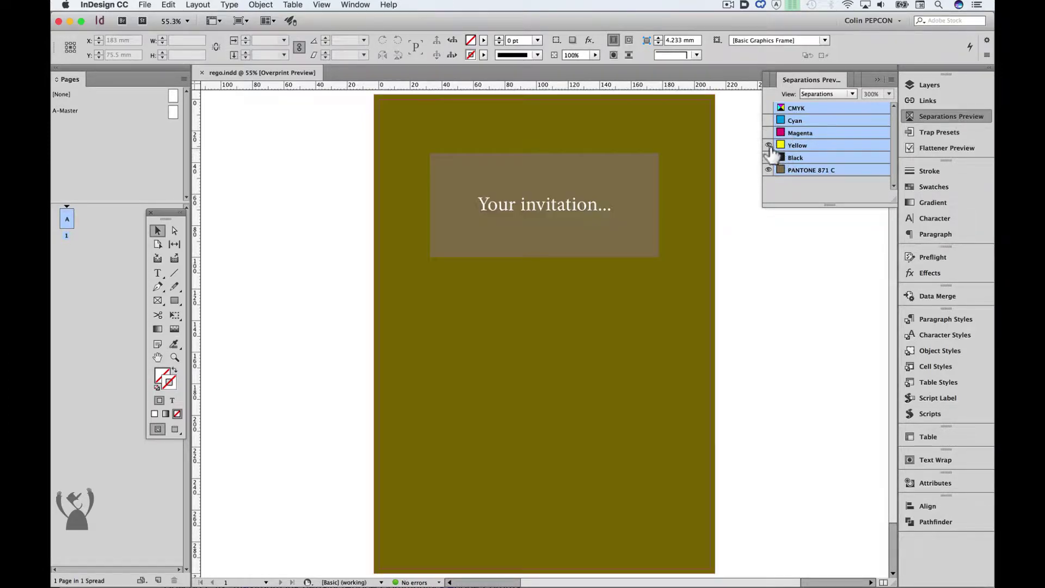
click(769, 145)
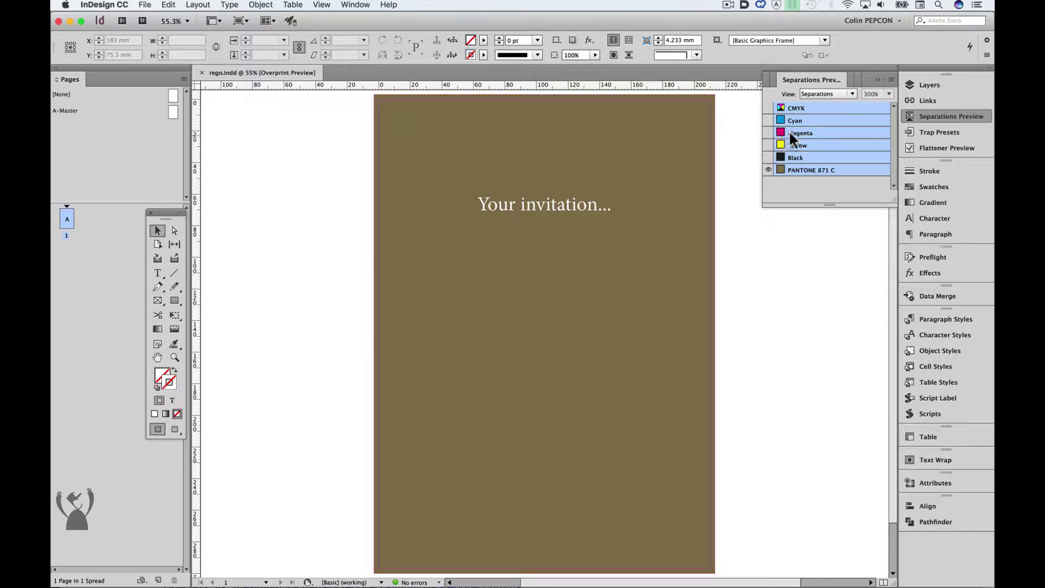
click(768, 108)
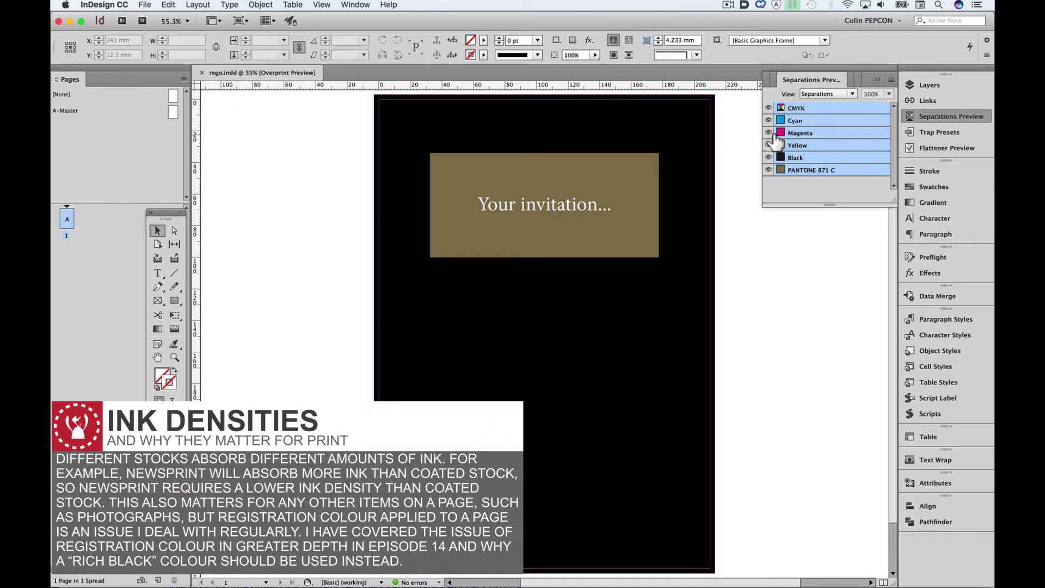
- Read the ink percentages of the page's black background and check its coverage with the Ink Limit view at 300%
mouse_move(480, 354)
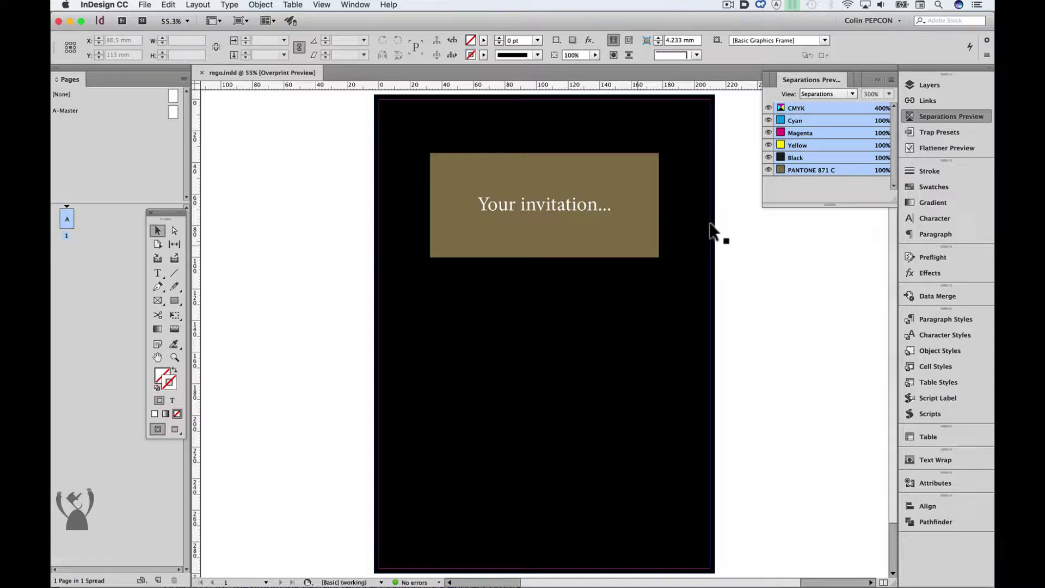
click(850, 95)
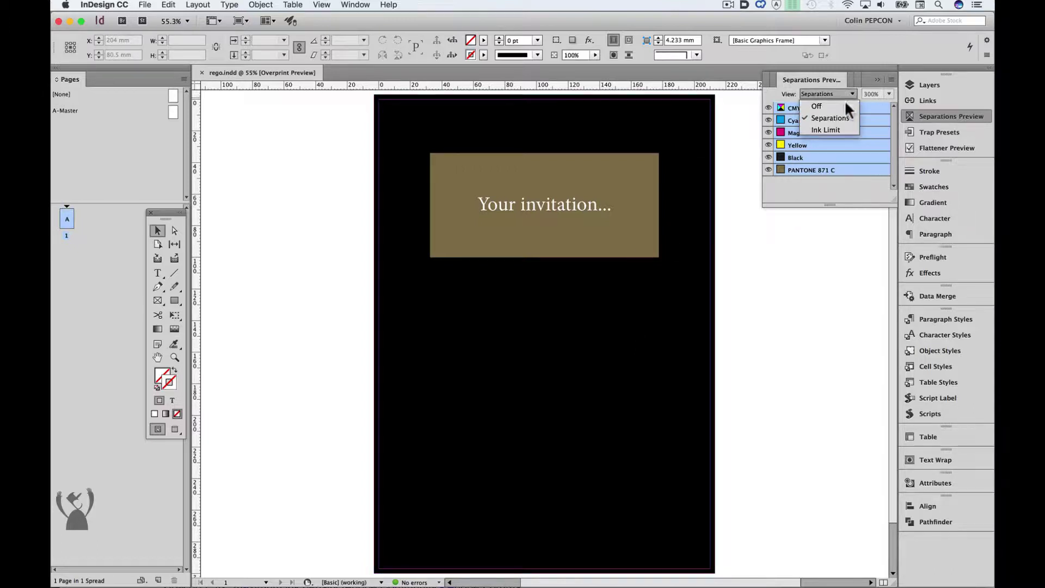
click(844, 129)
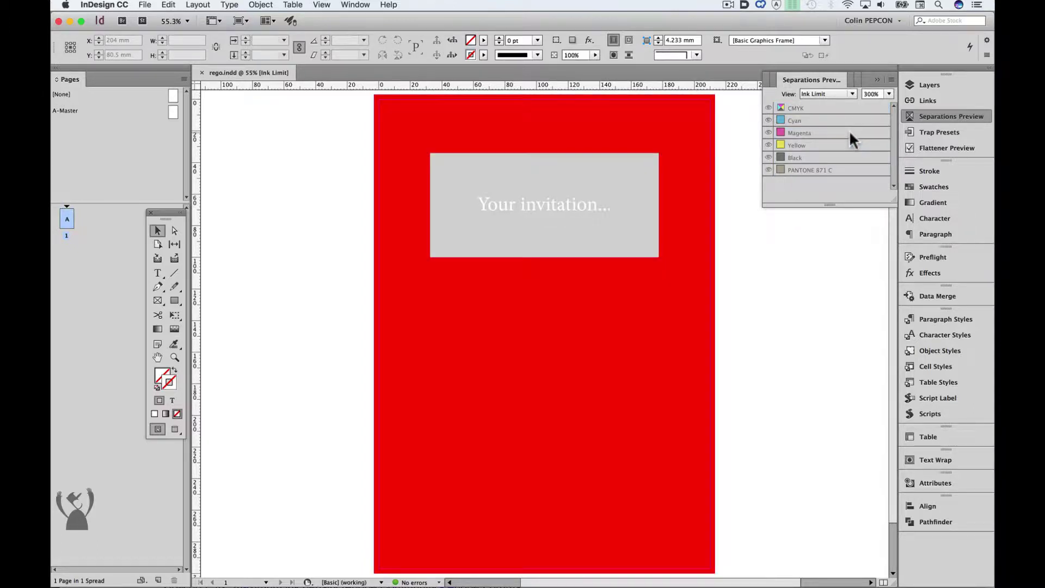
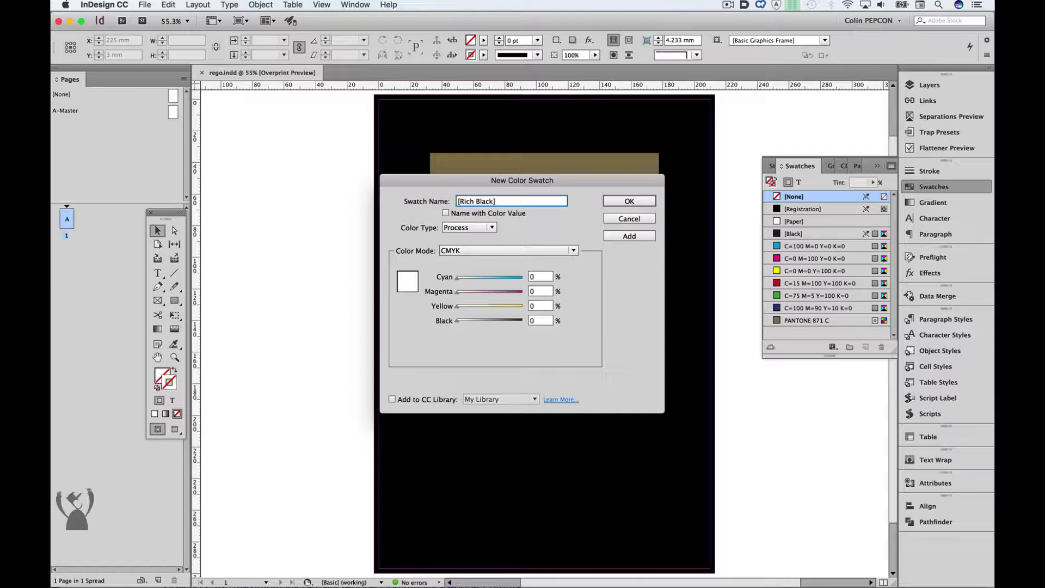
- Try to create a process CMYK swatch named [Rich Black], and cancel the new swatch
key(Return)
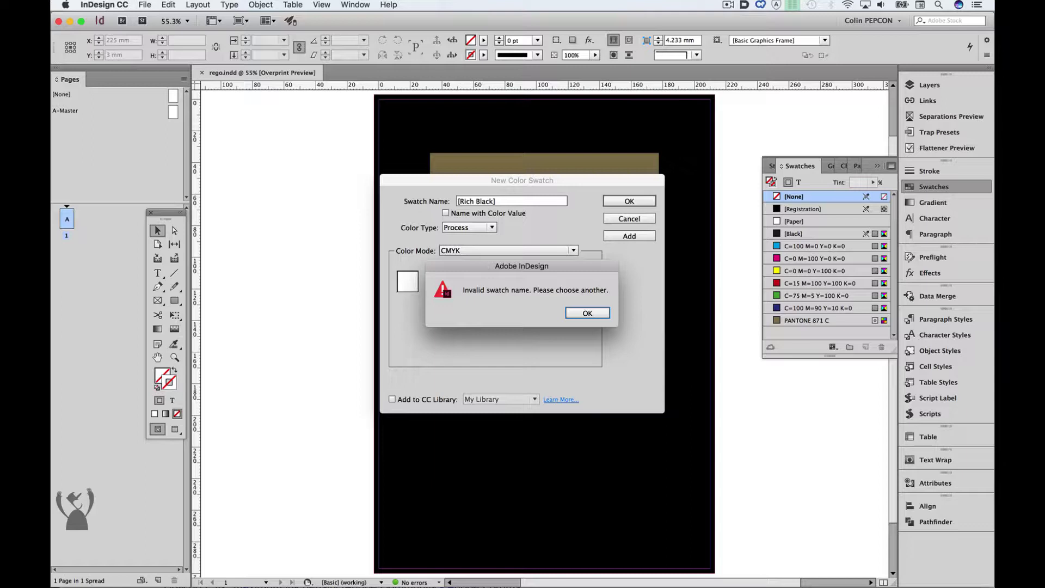
key(Return)
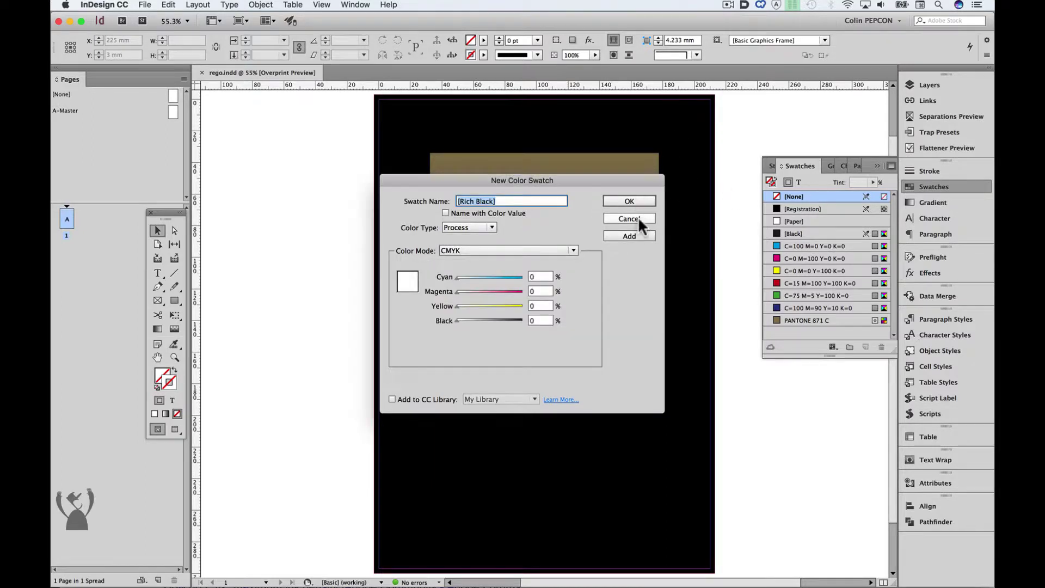
click(638, 218)
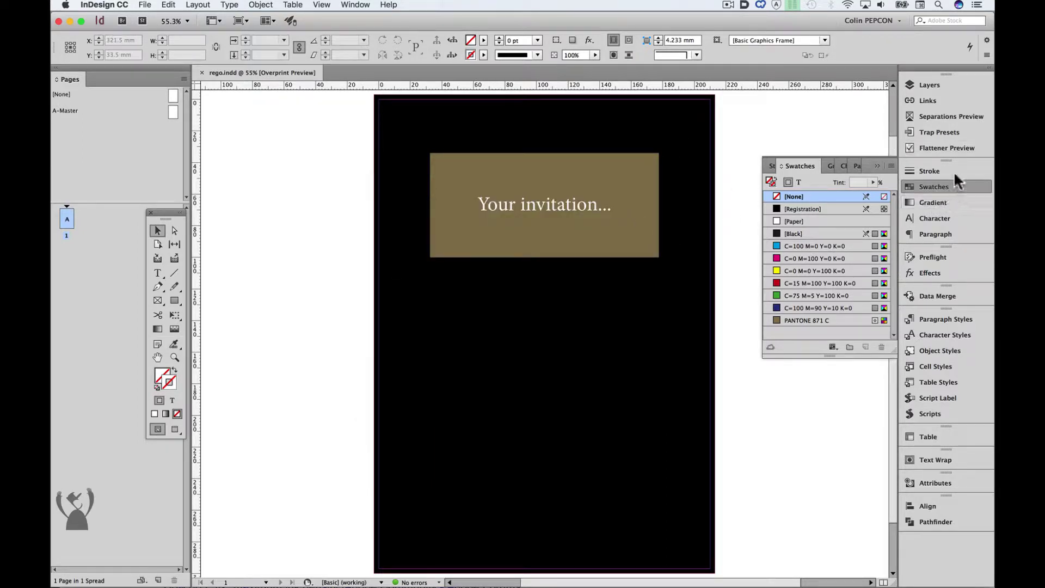
- Examine the bracketed stroke styles, highlighting [leave a like], and cancel out of the style list
click(944, 170)
click(893, 165)
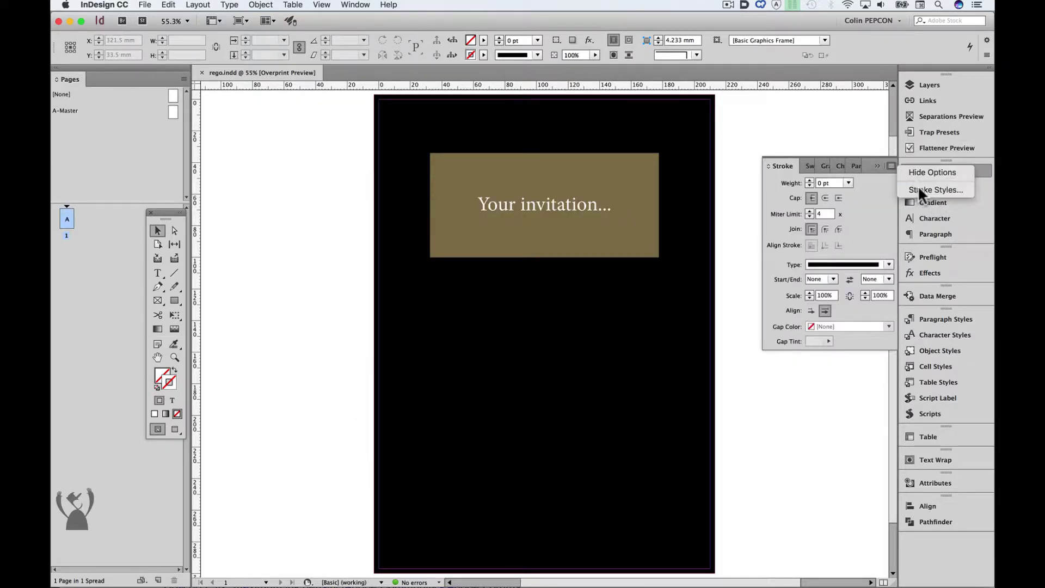
click(918, 185)
click(540, 334)
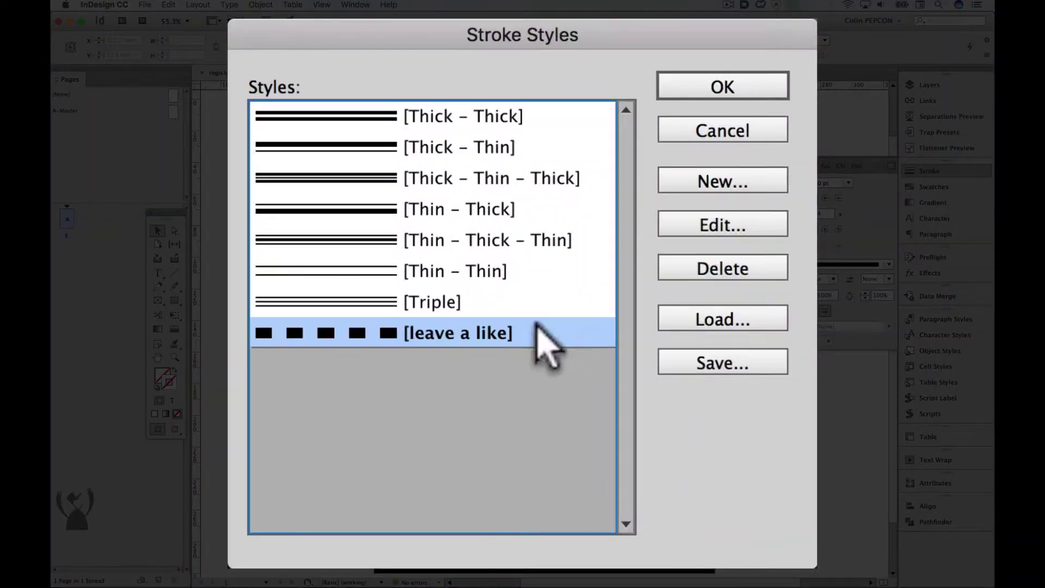
click(771, 136)
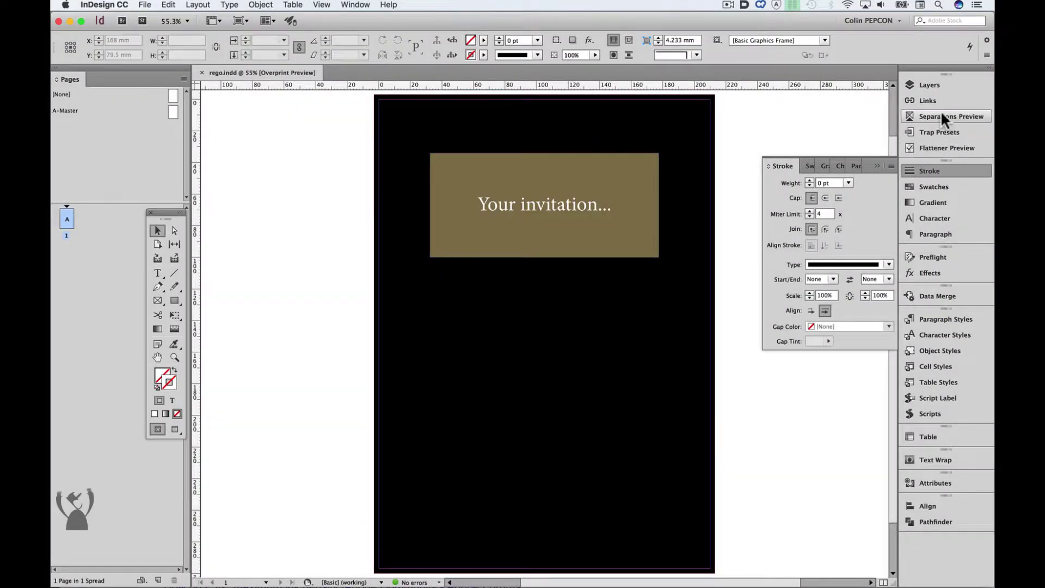
- Examine the bracketed transparency flattener presets, including the settings of [subscribe to colecandoo], and close the preset list
click(937, 148)
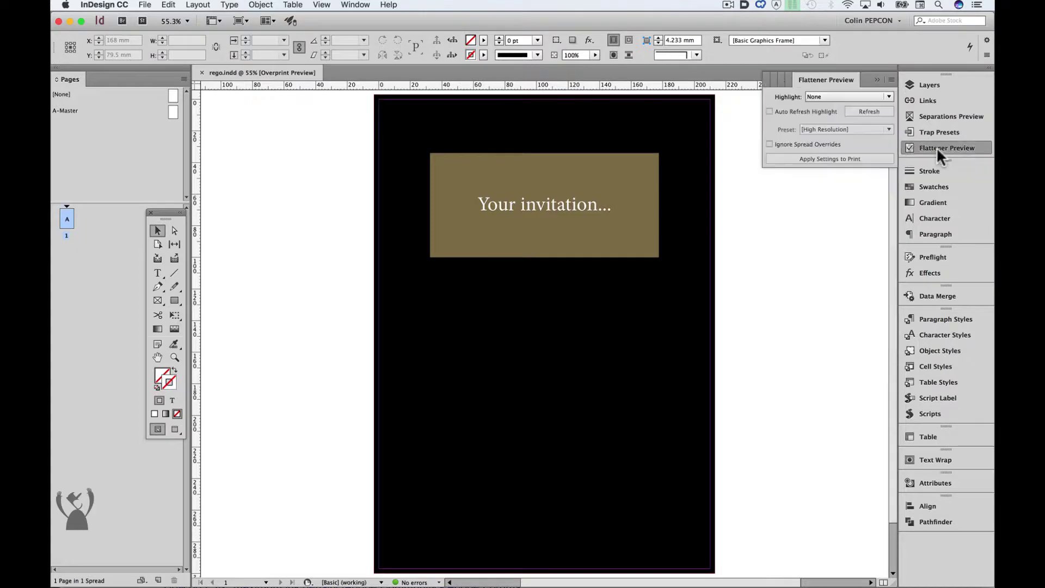
click(891, 79)
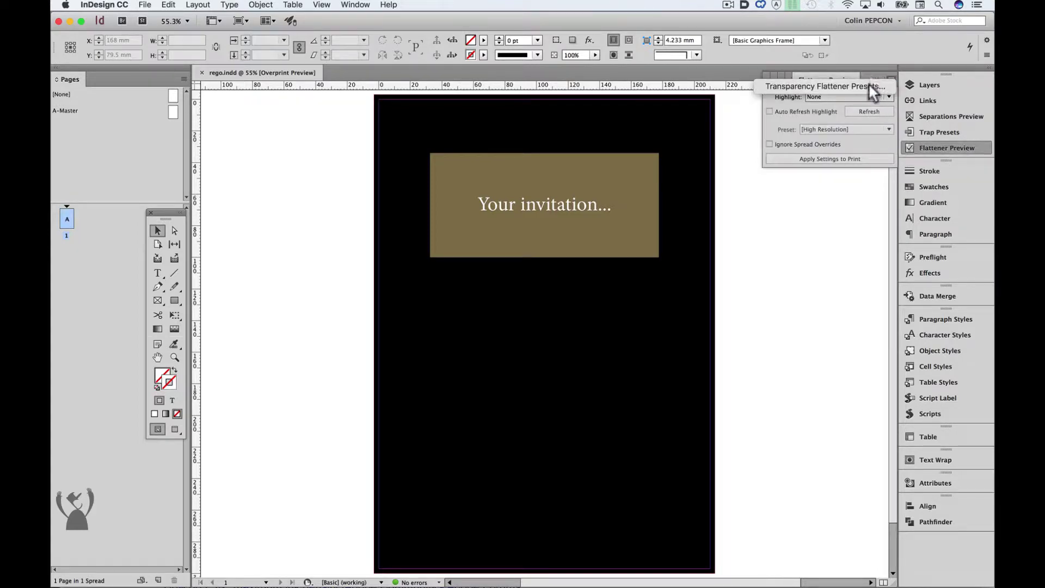
click(868, 82)
click(524, 284)
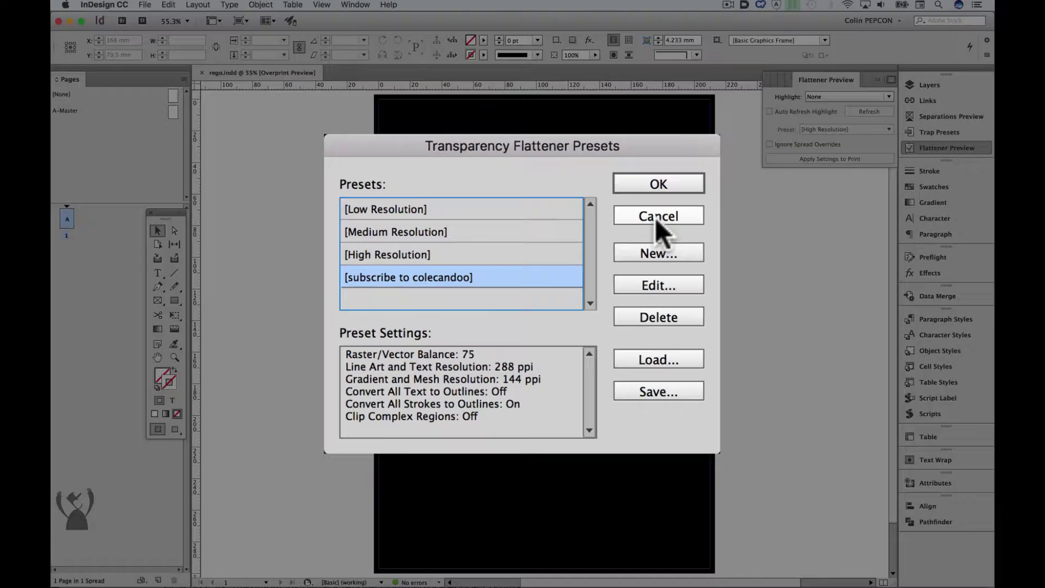
click(708, 188)
click(948, 130)
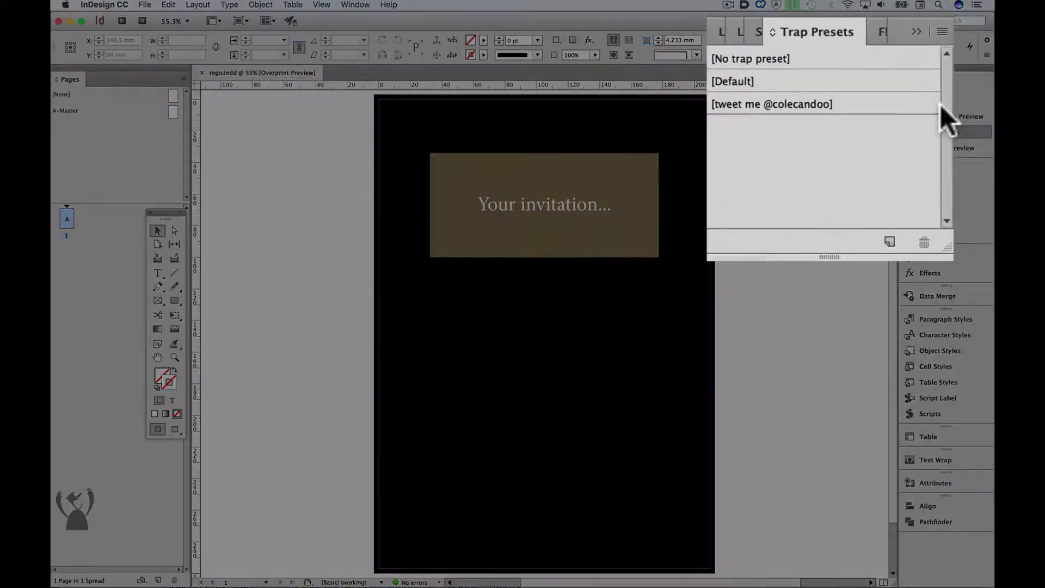
click(911, 118)
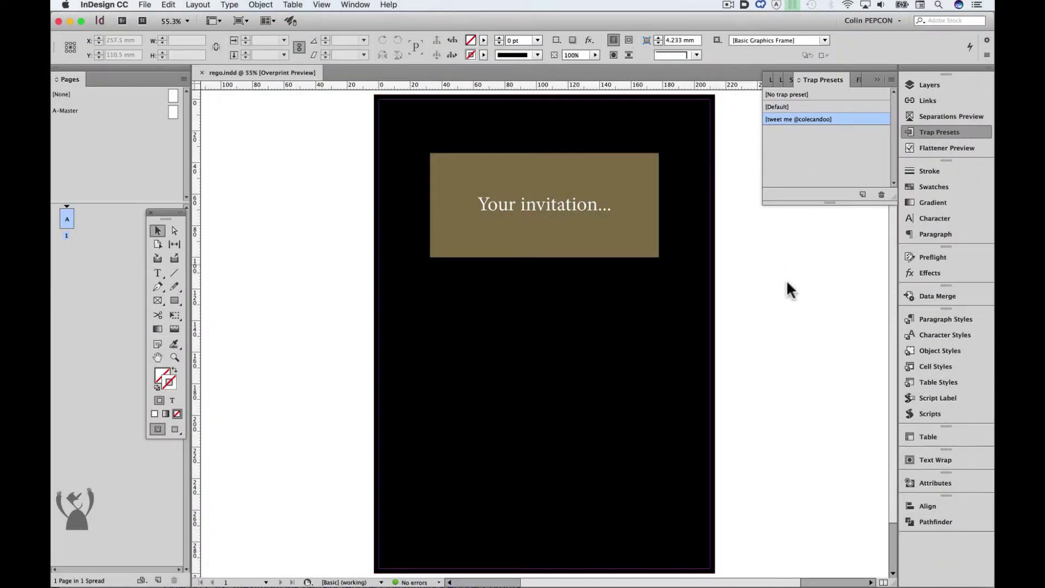
click(786, 279)
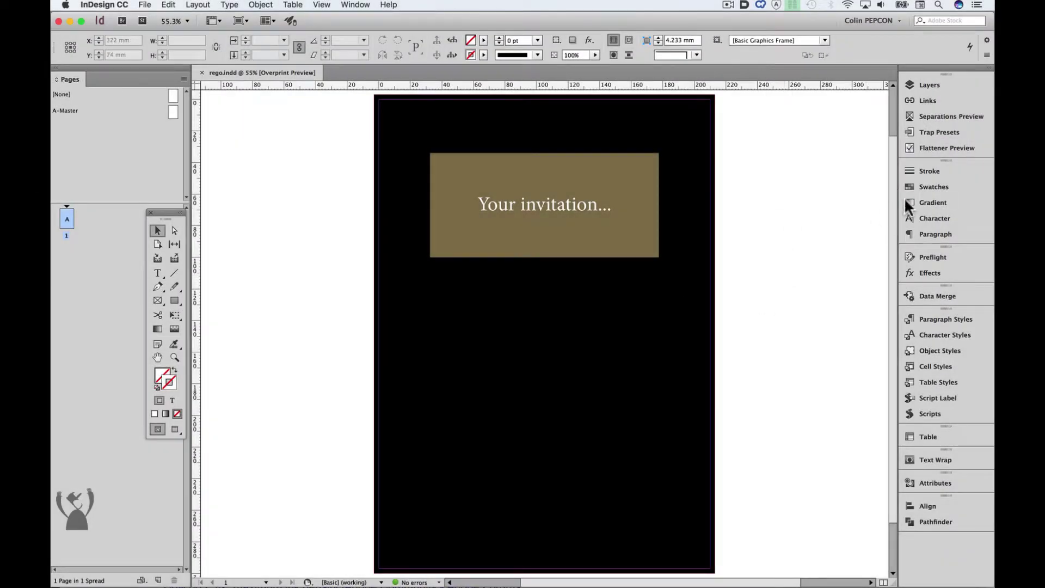
- Select the page's black background frame and start a new process CMYK swatch named Rich Black
click(927, 188)
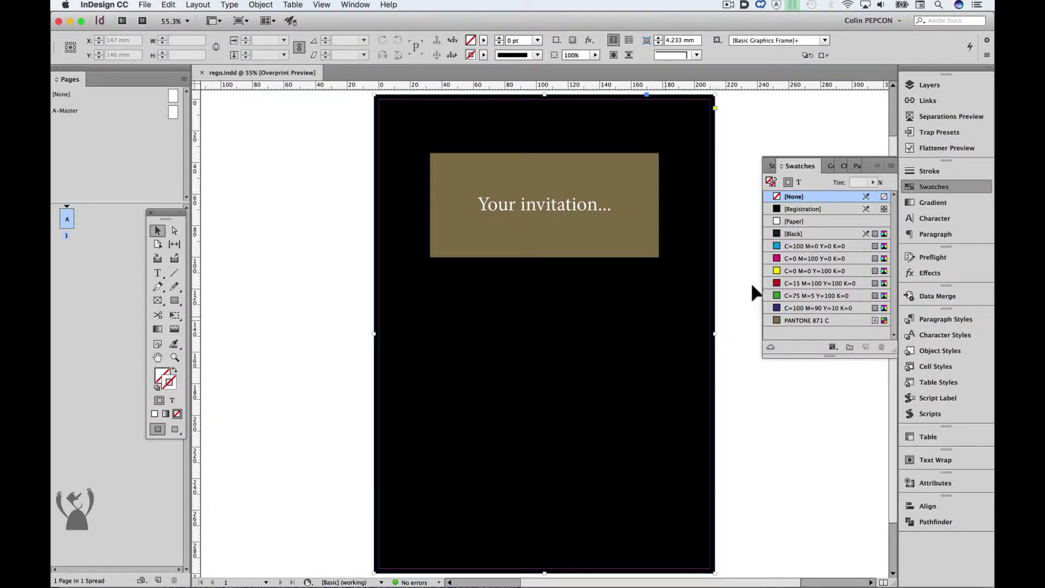
click(689, 315)
click(890, 166)
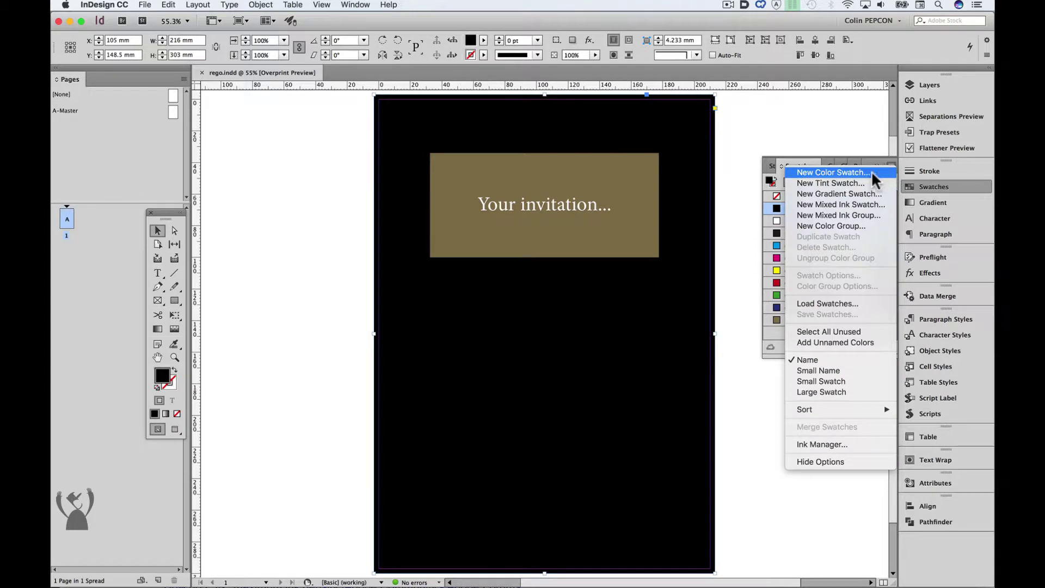
click(872, 170)
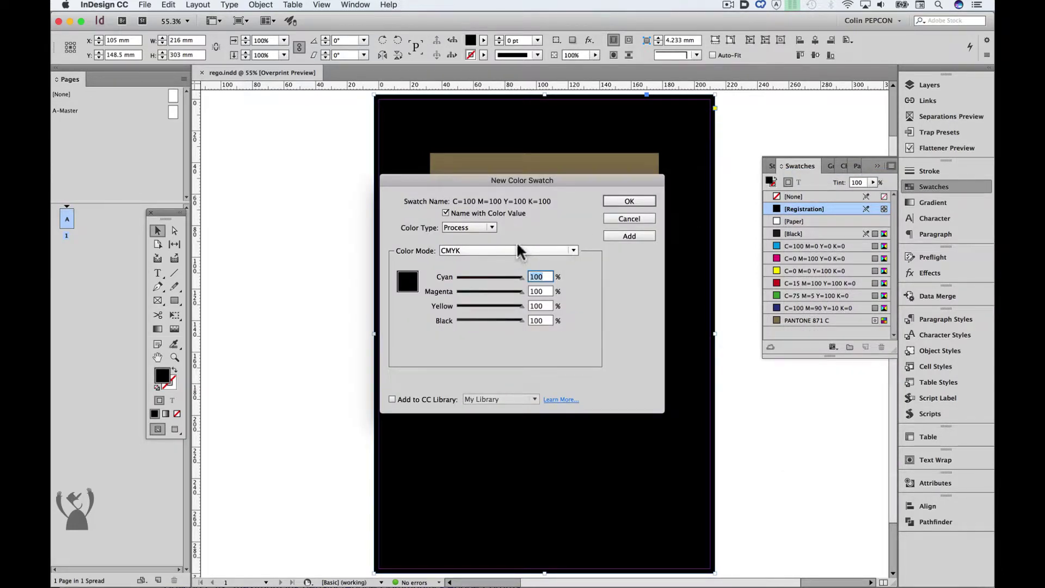
click(446, 213)
text(Rich Black)
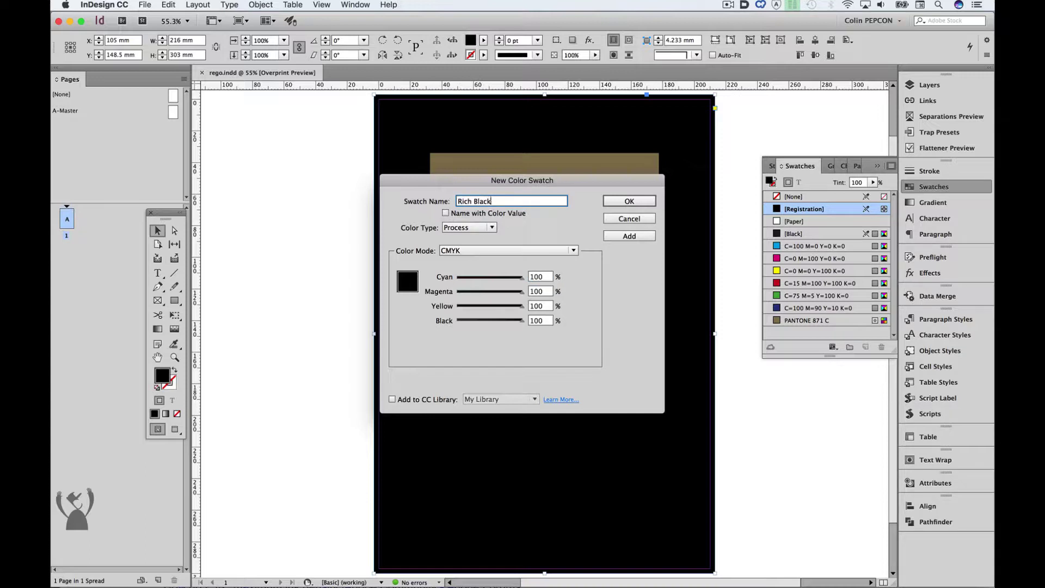
- Set the Rich Black swatch to 40% cyan, 30% magenta, 30% yellow and 100% black, apply it and deselect the background
double_click(538, 277)
text(40)
key(Tab)
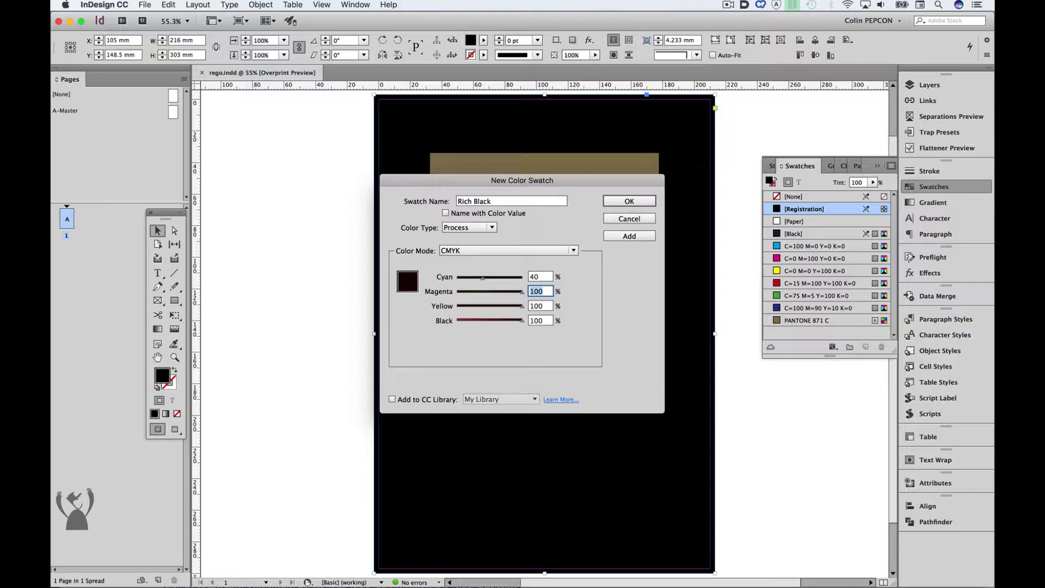
text(30)
key(Tab)
text(30)
key(Tab)
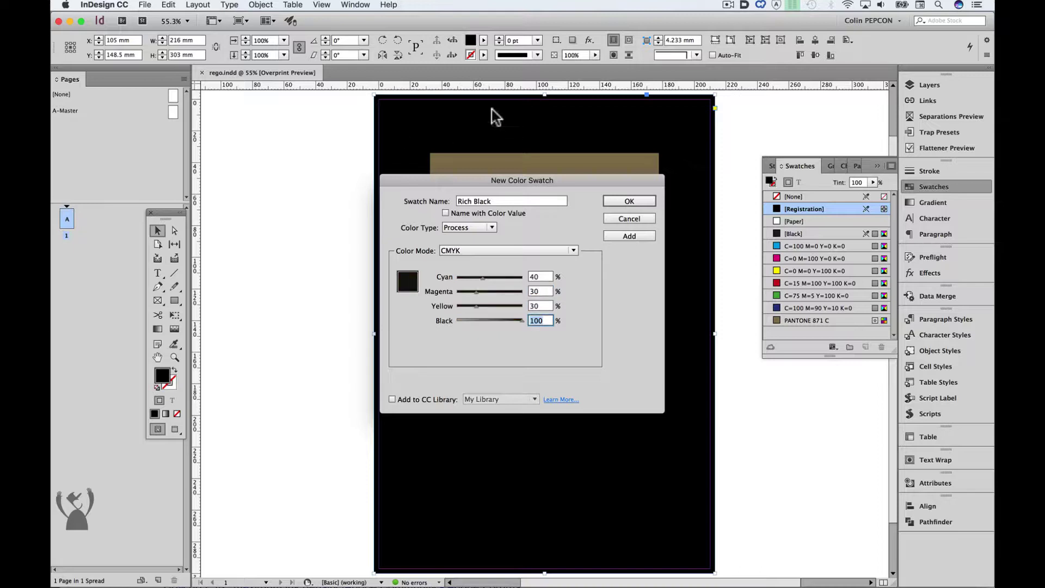
click(629, 201)
click(806, 423)
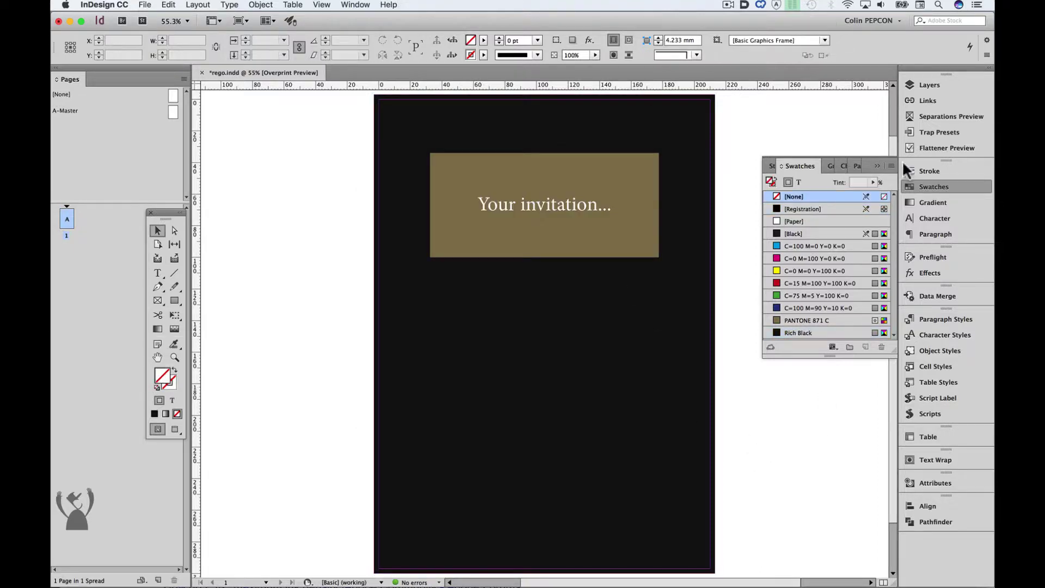
- Check the background's ink coverage with the Ink Limit view at 300%, and return to the Separations view
click(939, 116)
click(852, 94)
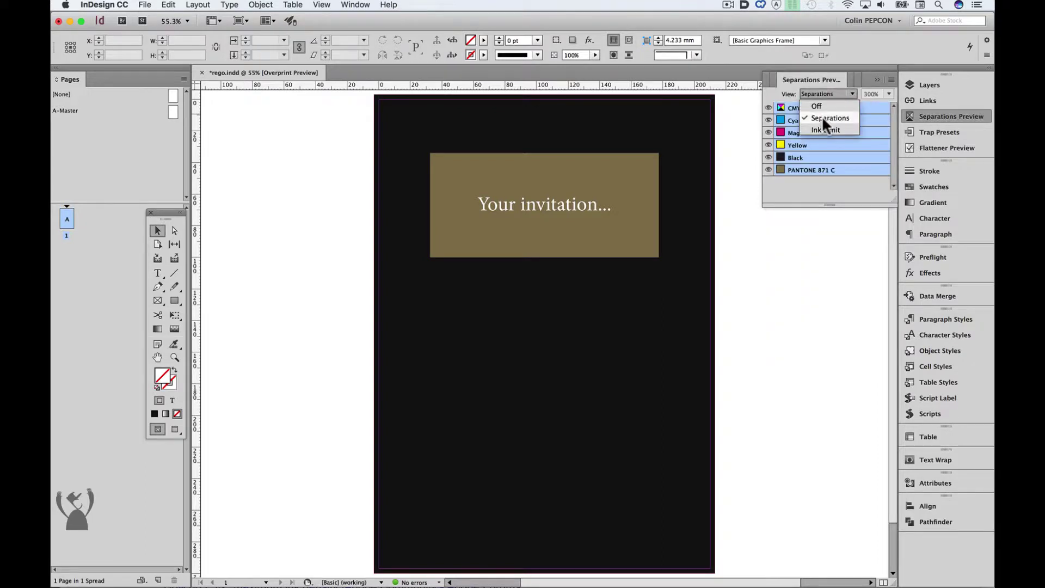
click(821, 124)
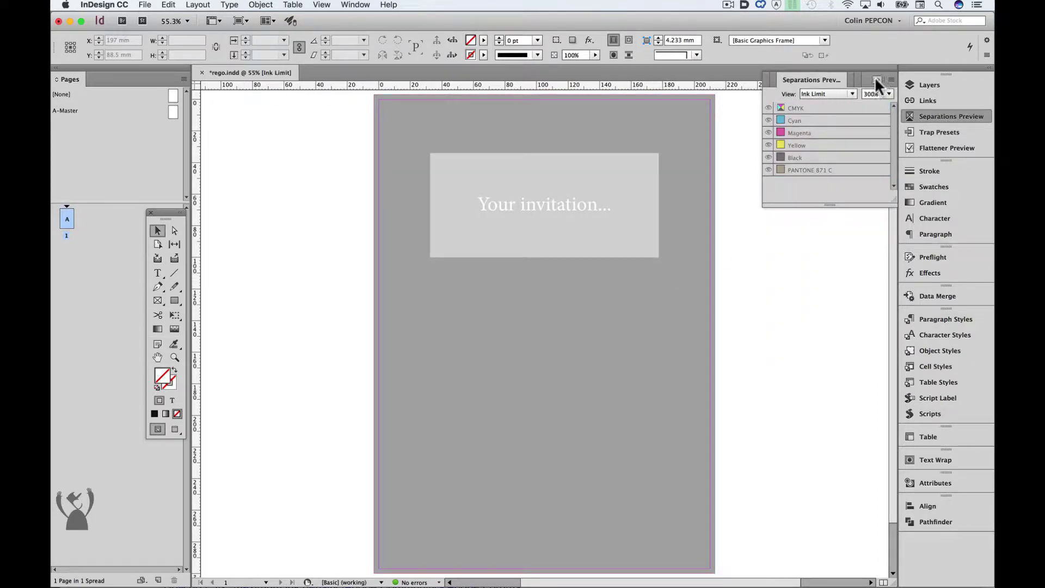
key(super+alt+shift+y)
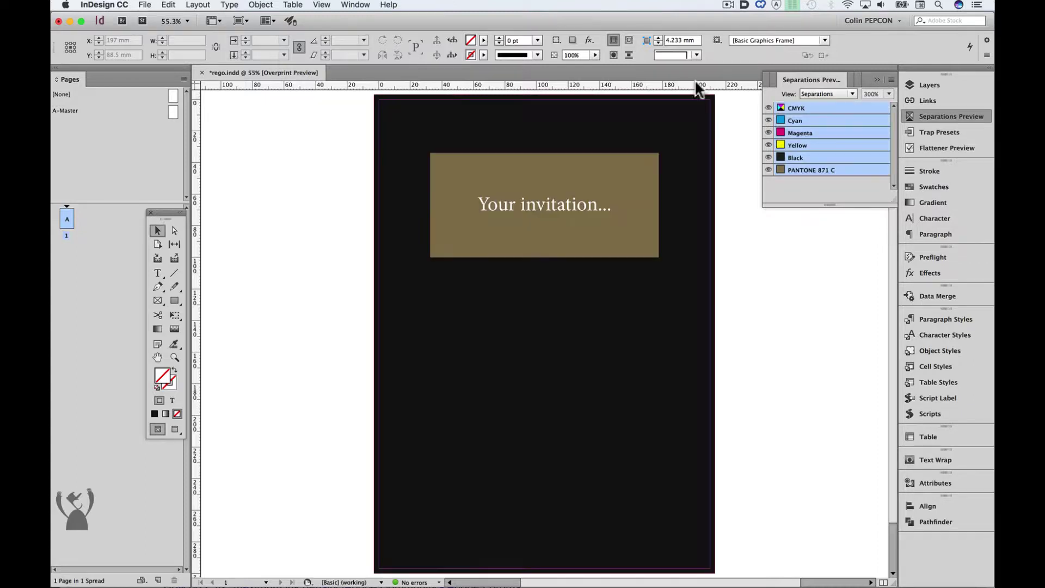
- Examine which commands the Swatches context menu offers for the [Registration] swatch
click(934, 187)
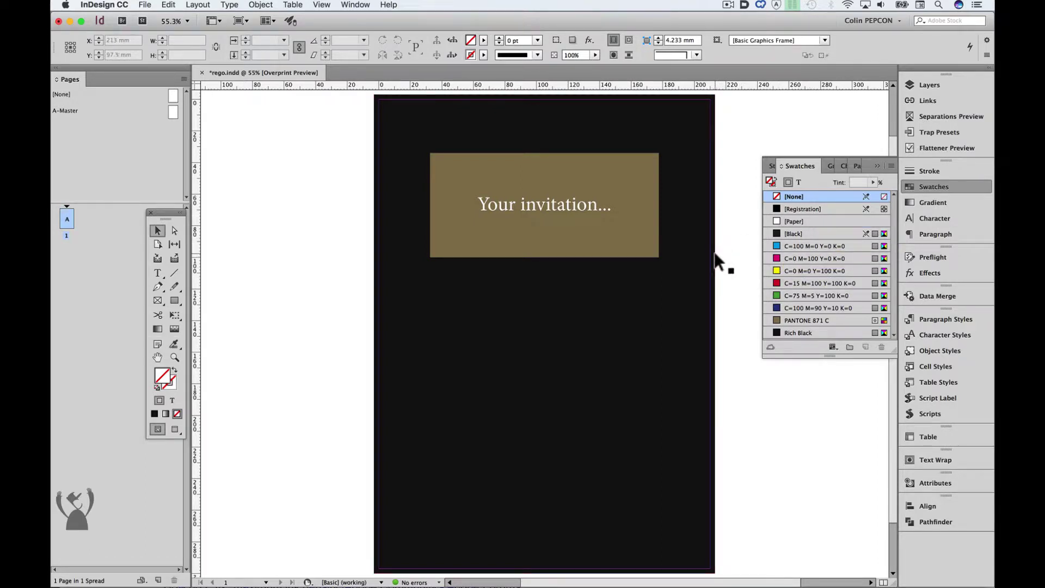
right_click(823, 207)
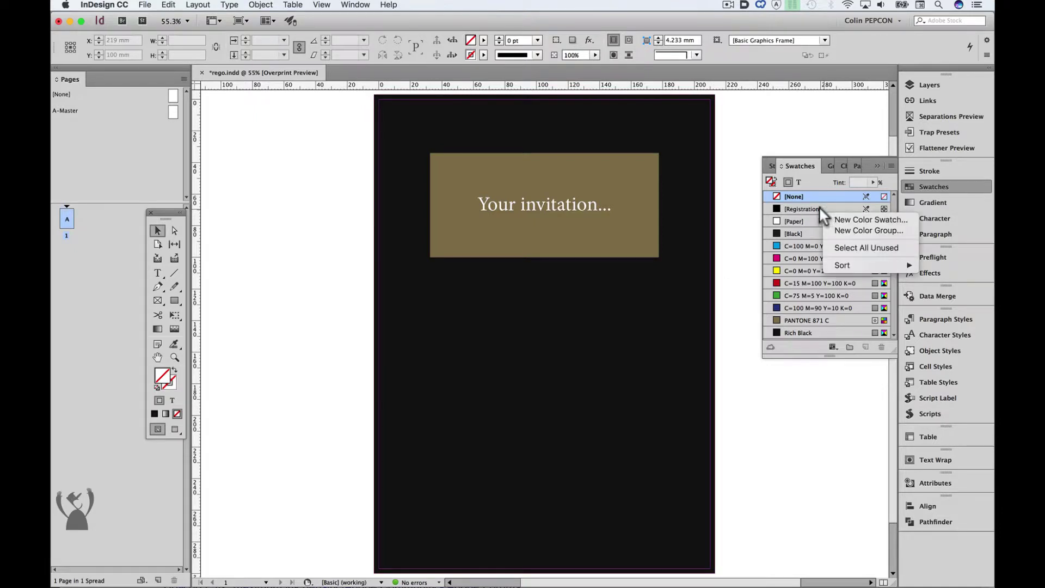
right_click(804, 204)
right_click(814, 207)
click(811, 207)
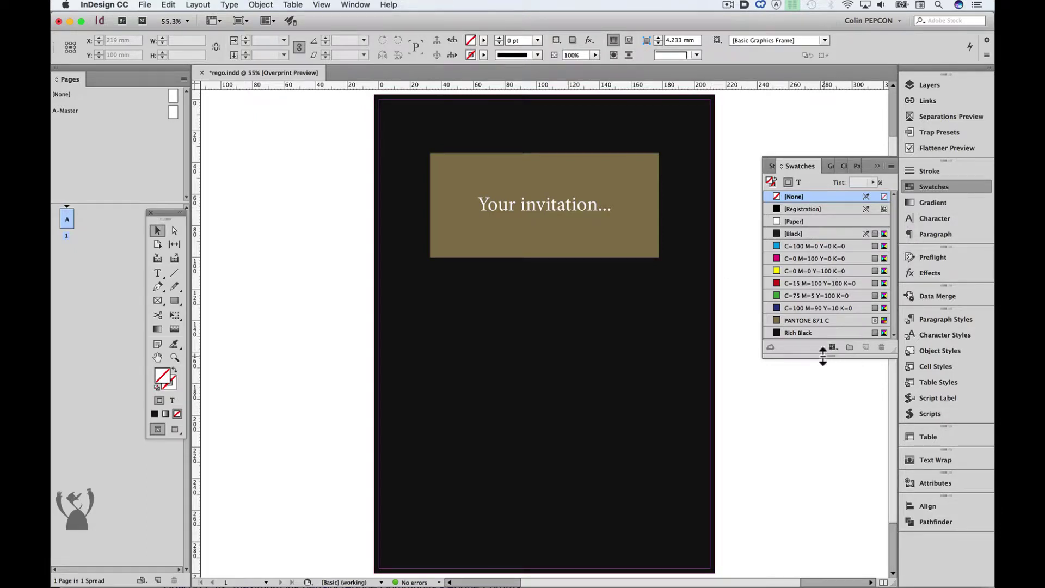
- Create a color group named "don't touch" and try to move the [Paper] swatch into it
drag(829, 357, 830, 393)
click(891, 162)
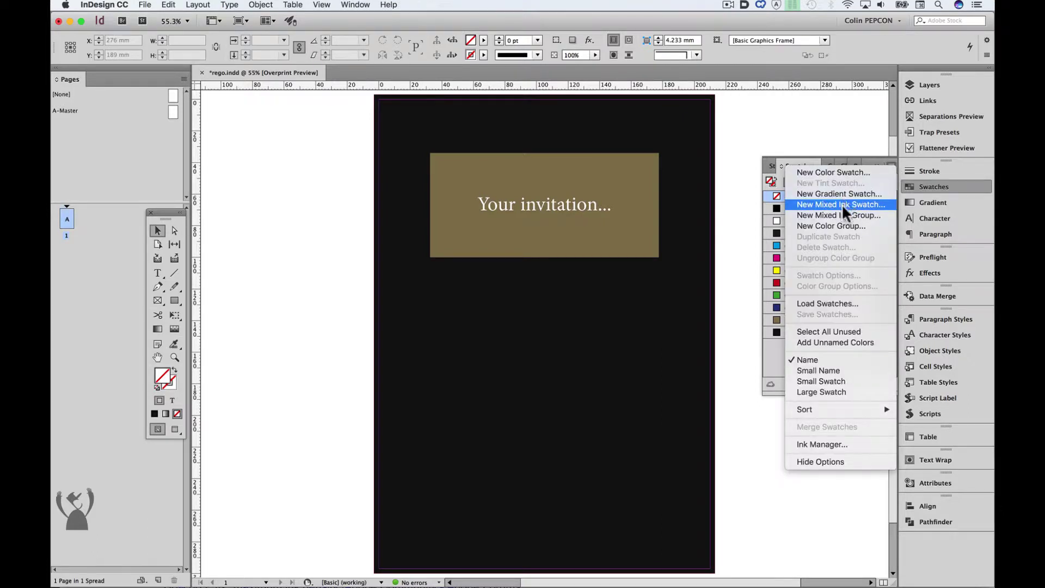
click(838, 224)
text(don't touch)
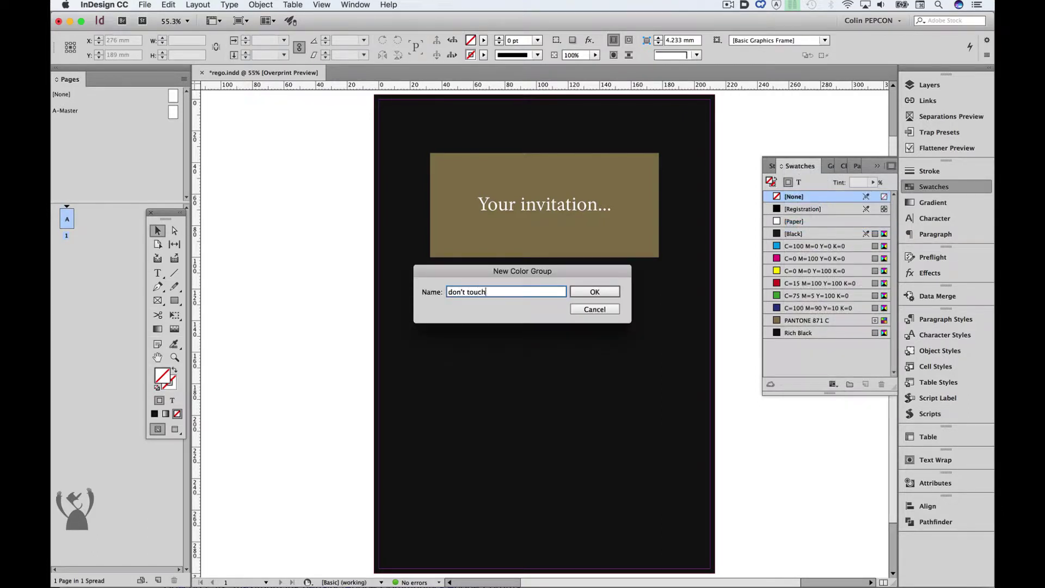
key(Return)
drag(791, 221, 804, 343)
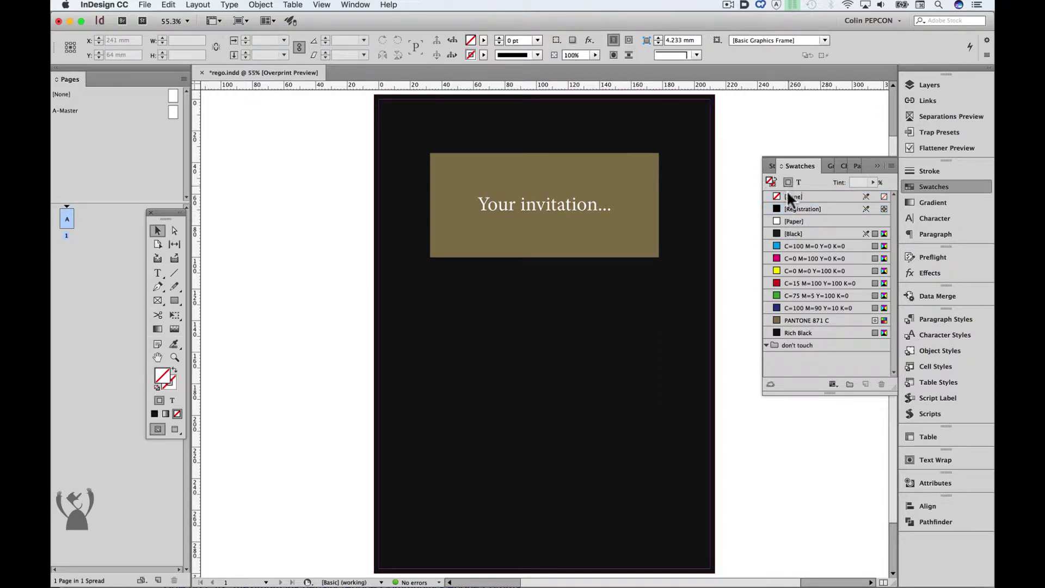
- Move the [Registration] swatch above [None] in the swatch list, and close rego.indd without saving
drag(795, 209, 797, 188)
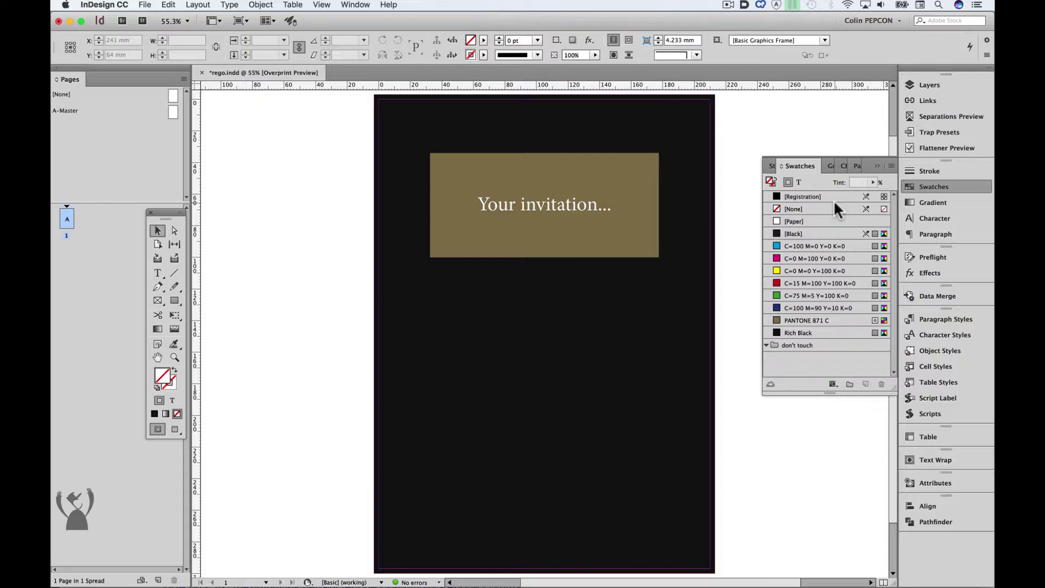
key(super+w)
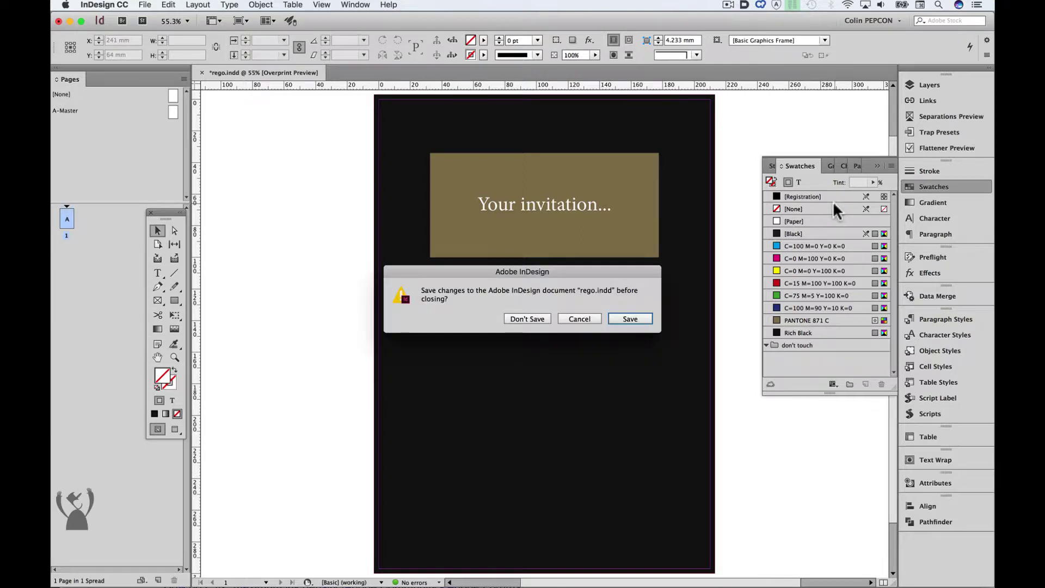
click(531, 320)
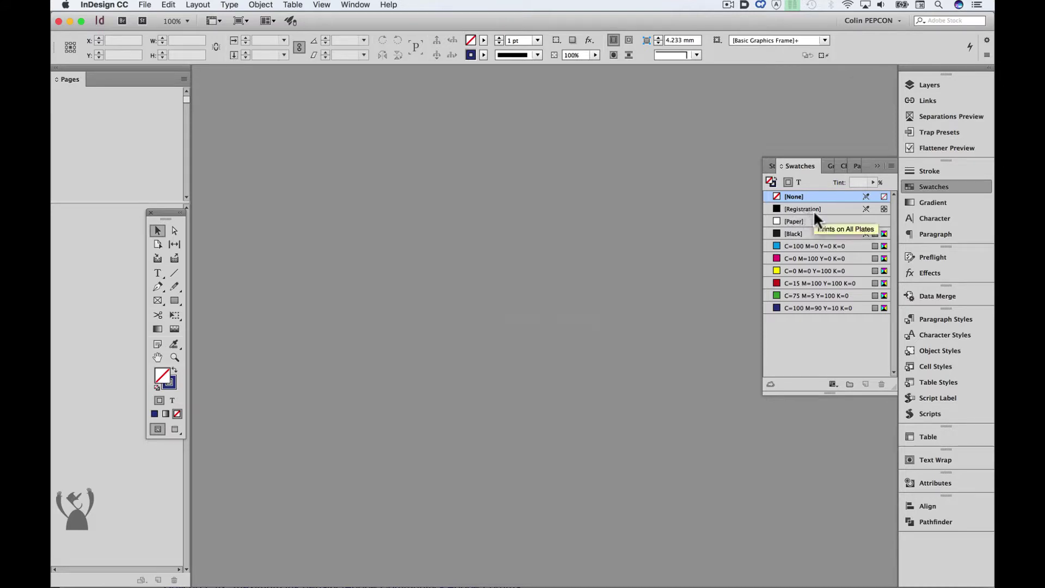
- With no document open, move the default [Registration] swatch above [None] and select all unused swatches
drag(821, 209, 829, 197)
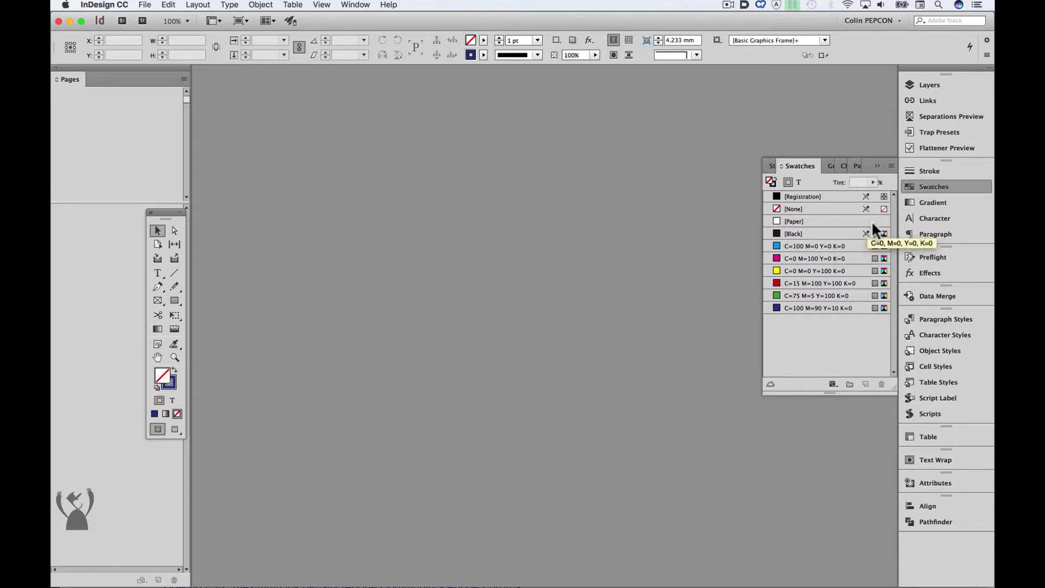
click(890, 165)
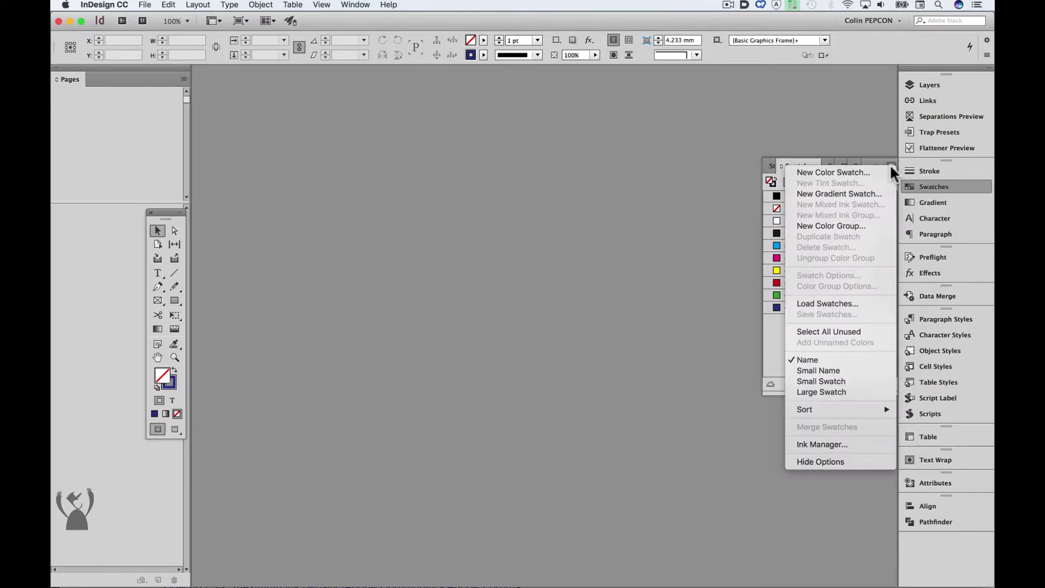
click(859, 330)
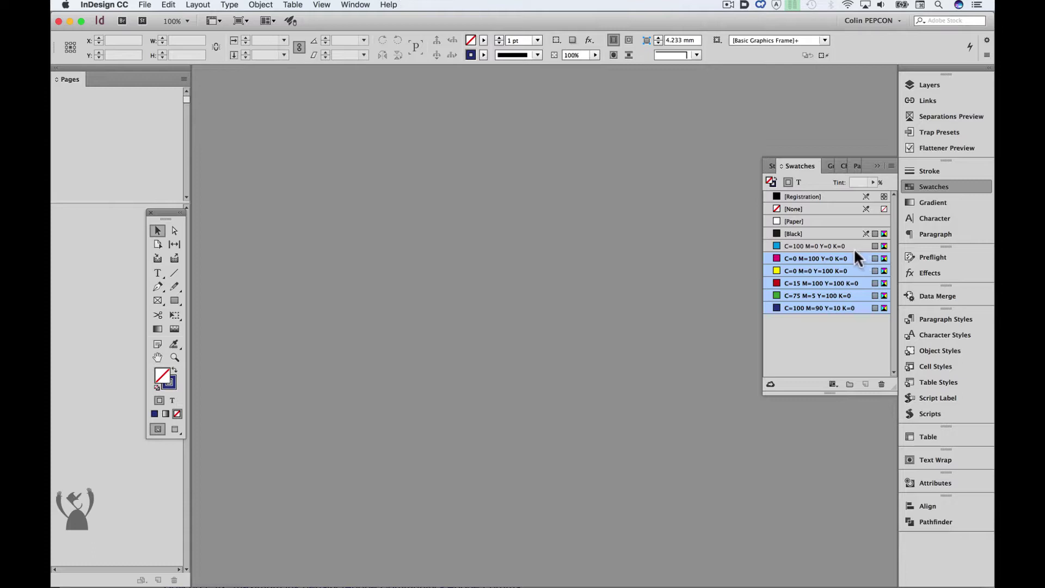
- Edit the default [Basic Paragraph] style to turn paragraph shading on and set its color to [Black]
click(946, 319)
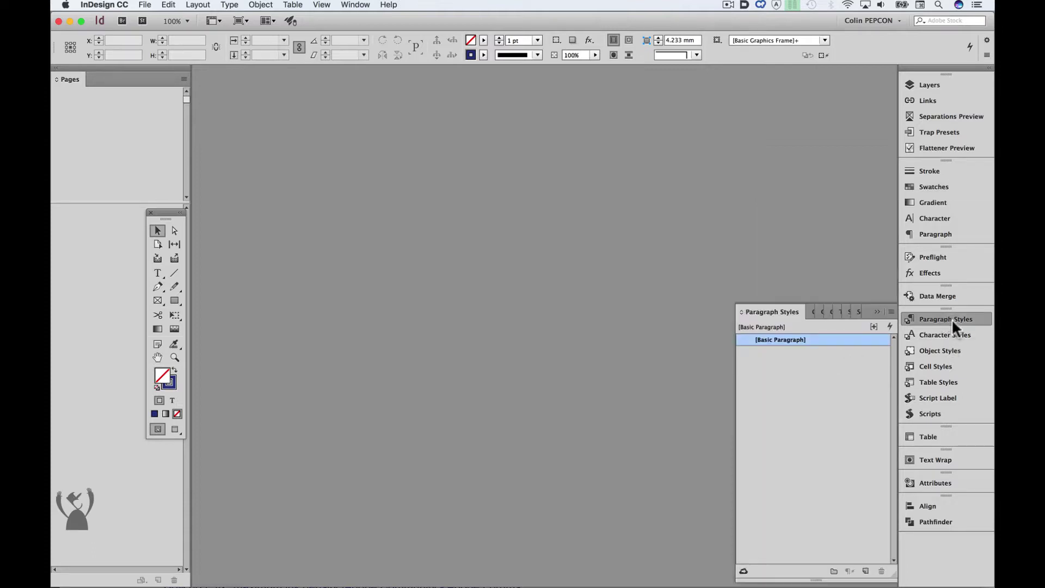
right_click(814, 337)
click(755, 271)
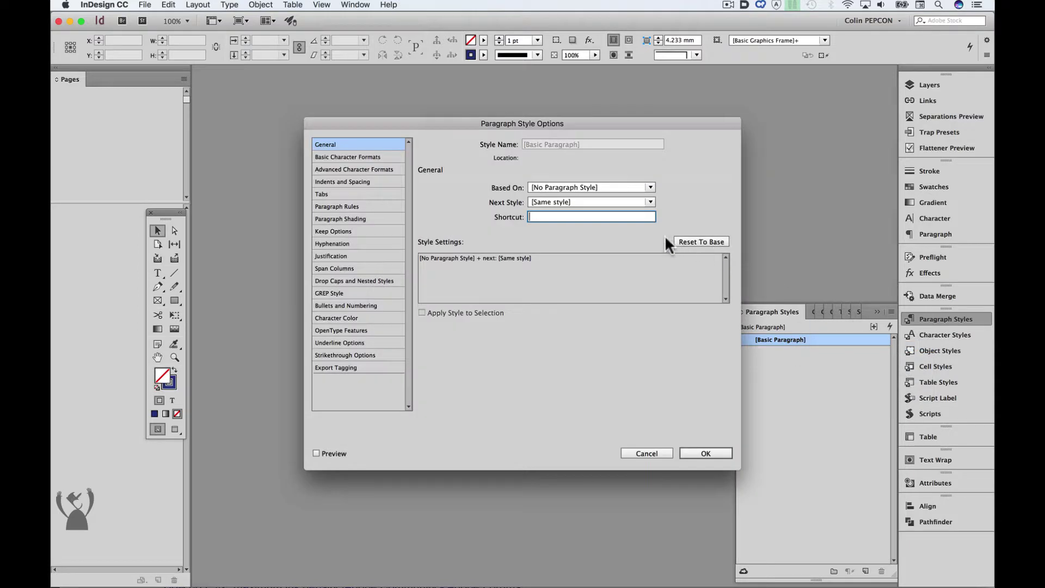
click(381, 220)
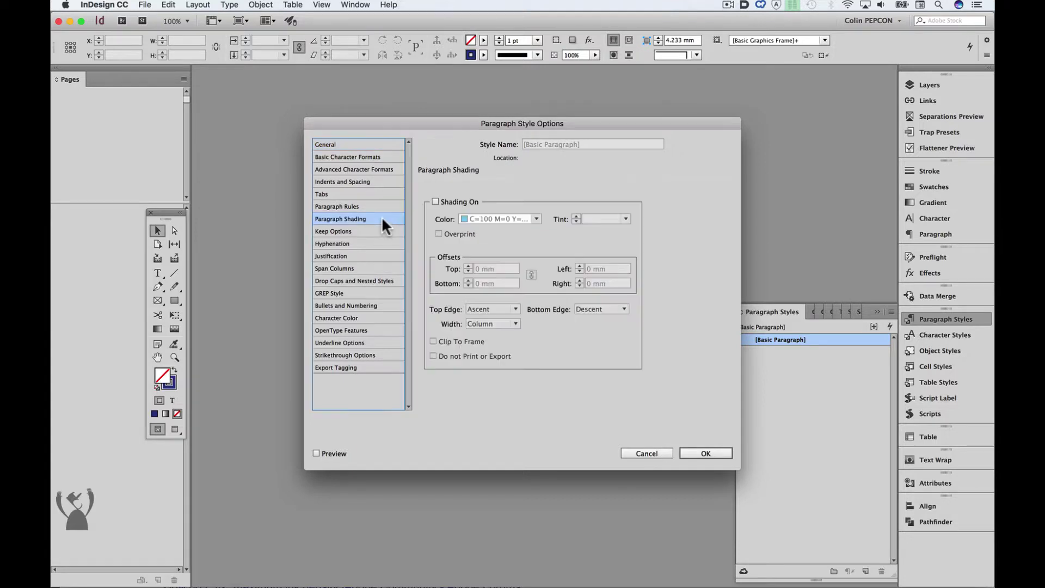
click(451, 202)
click(528, 219)
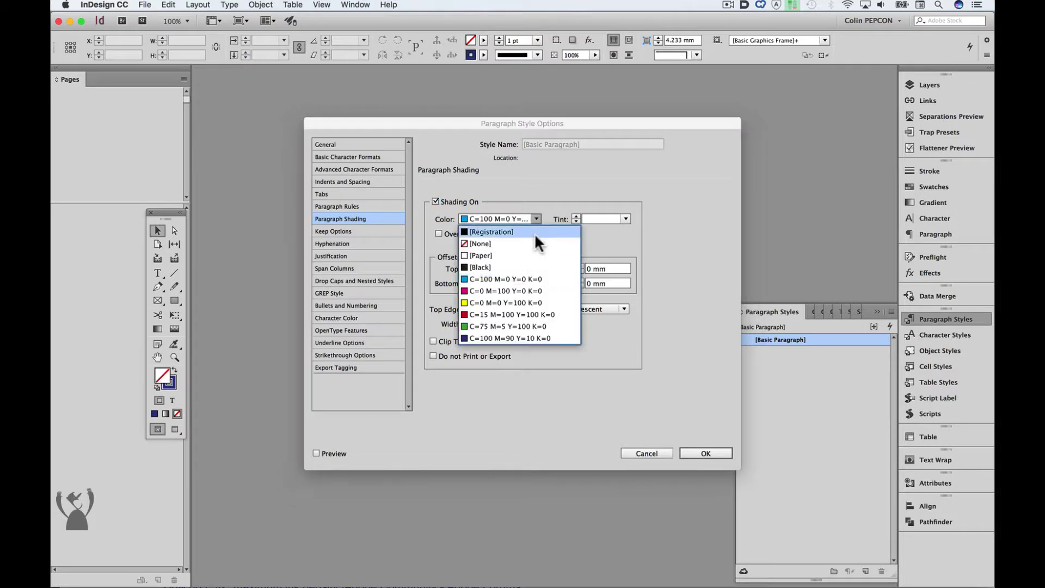
click(511, 263)
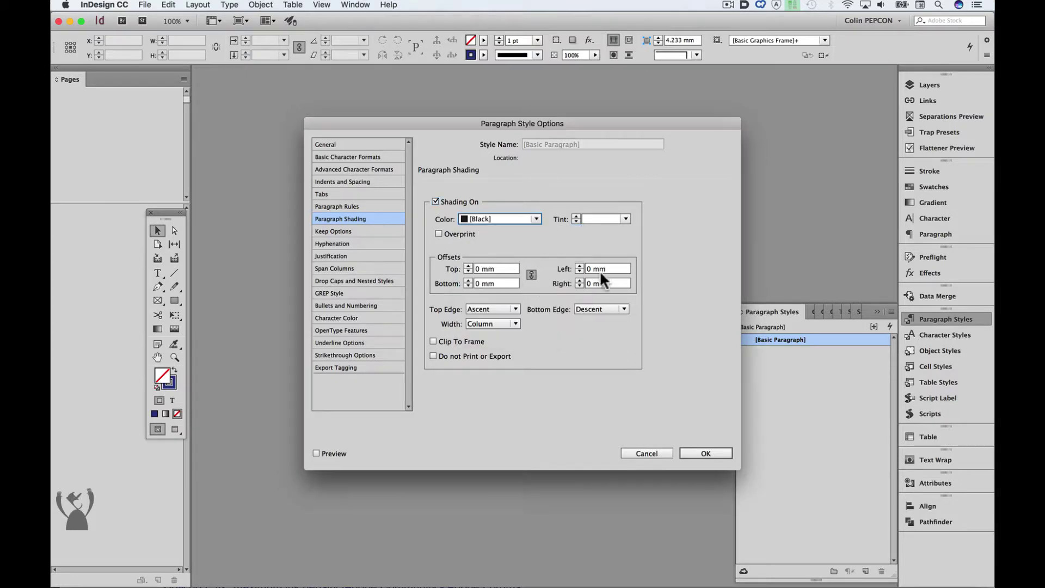
click(708, 451)
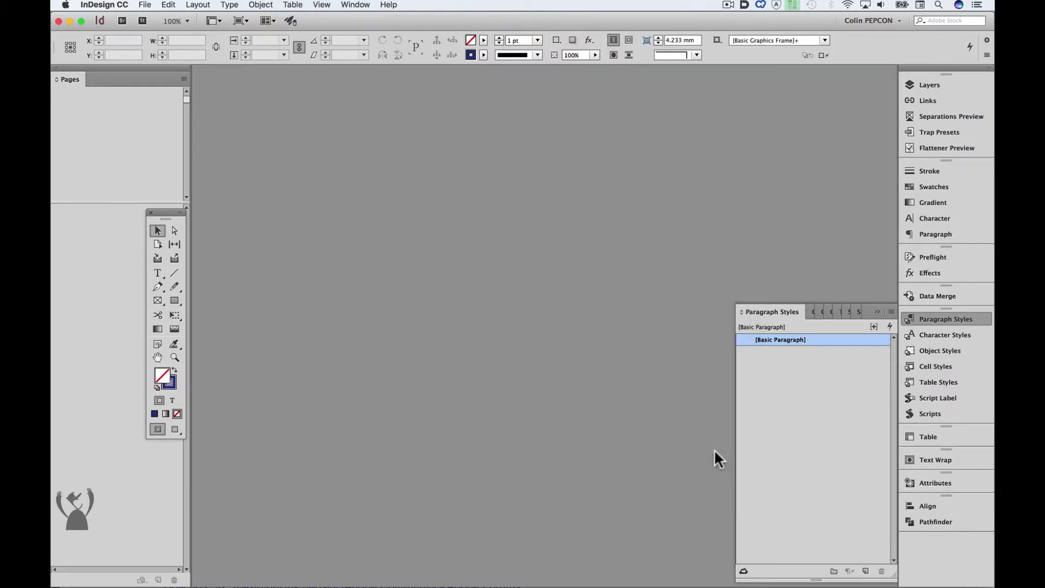
- Select all unused default swatches to check which ones are in use after the paragraph shading change
click(876, 309)
click(942, 187)
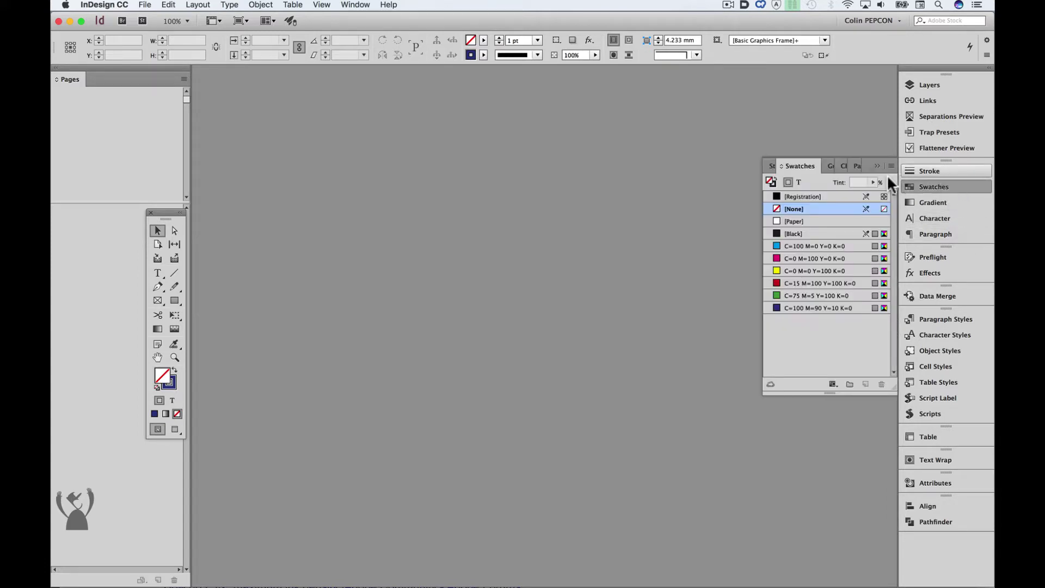
click(891, 165)
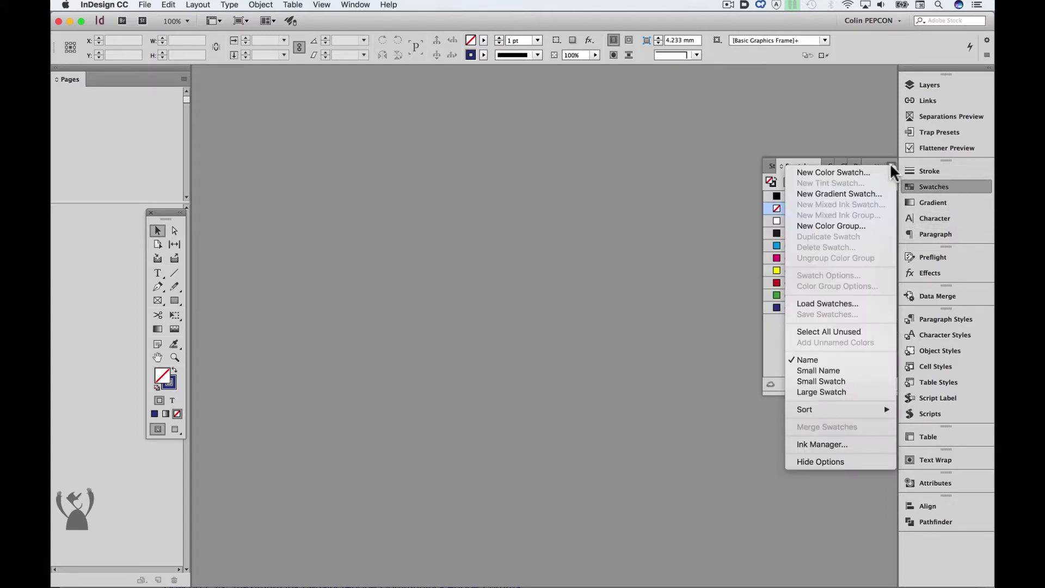
click(866, 330)
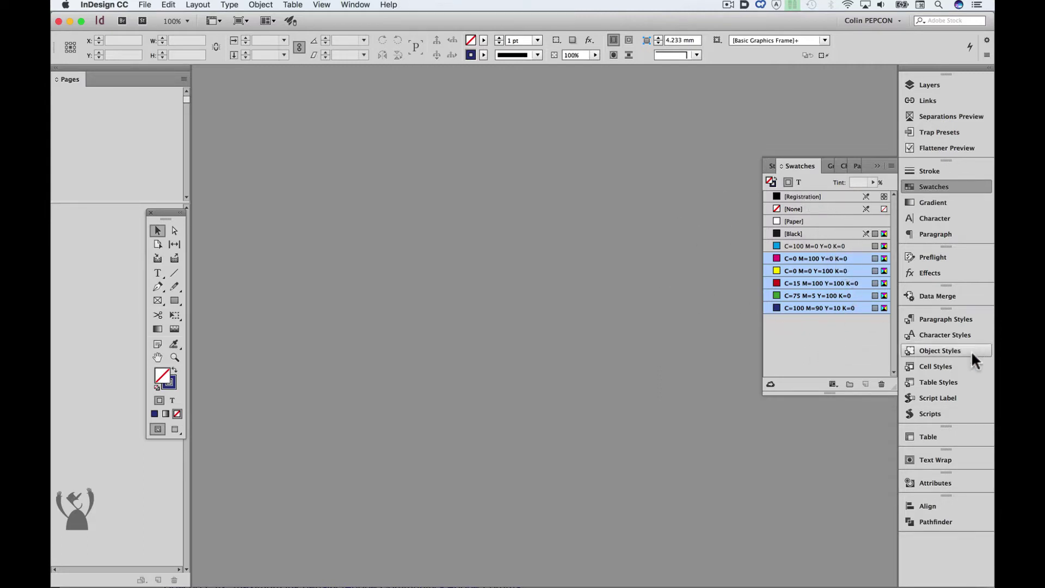
- Delete the default C=100 M=0 Y=0 K=0 swatch, replacing it with the defined swatch [Black]
click(948, 319)
click(944, 187)
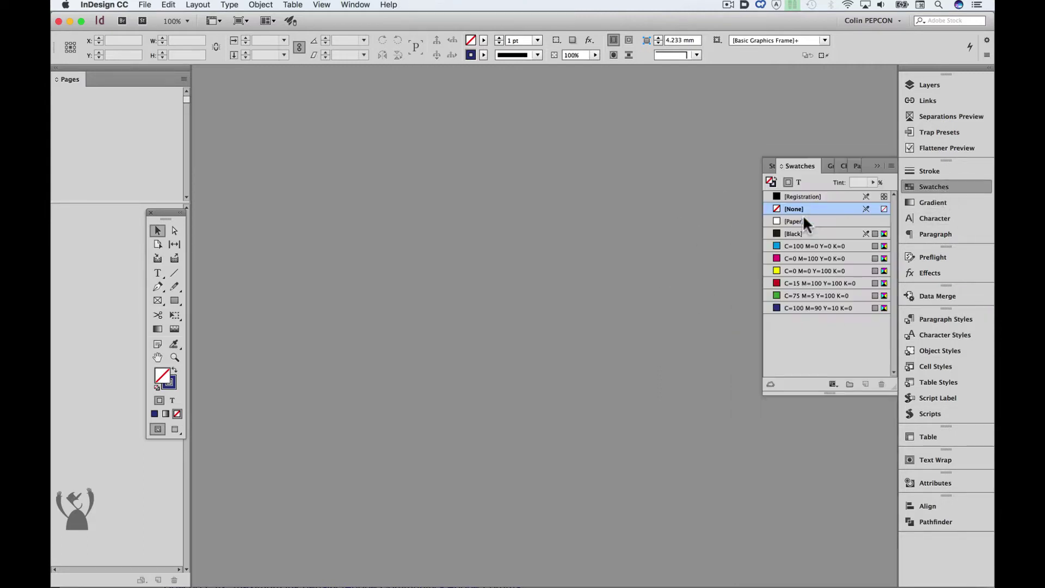
right_click(838, 246)
click(869, 291)
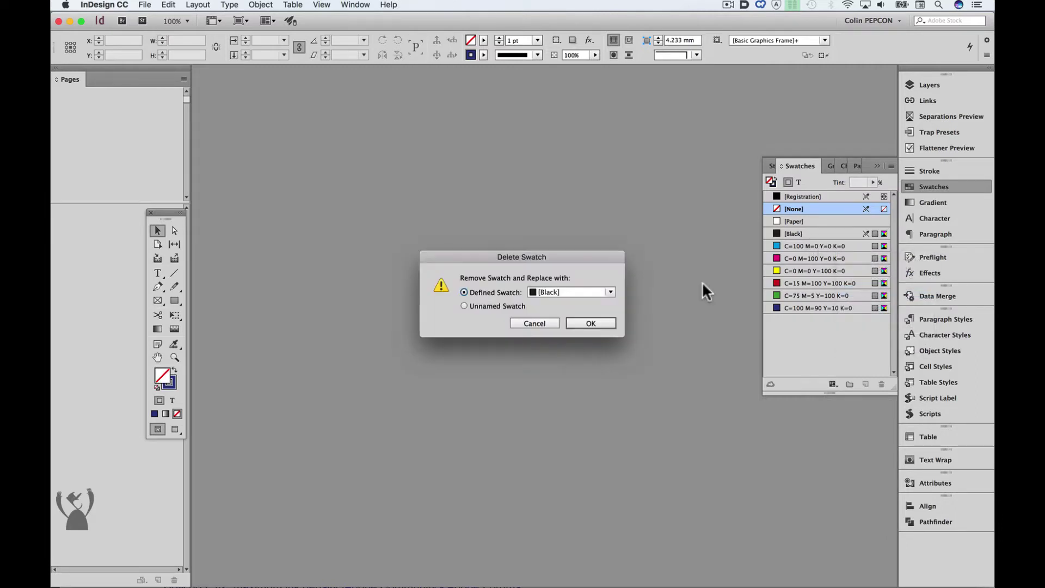
click(603, 321)
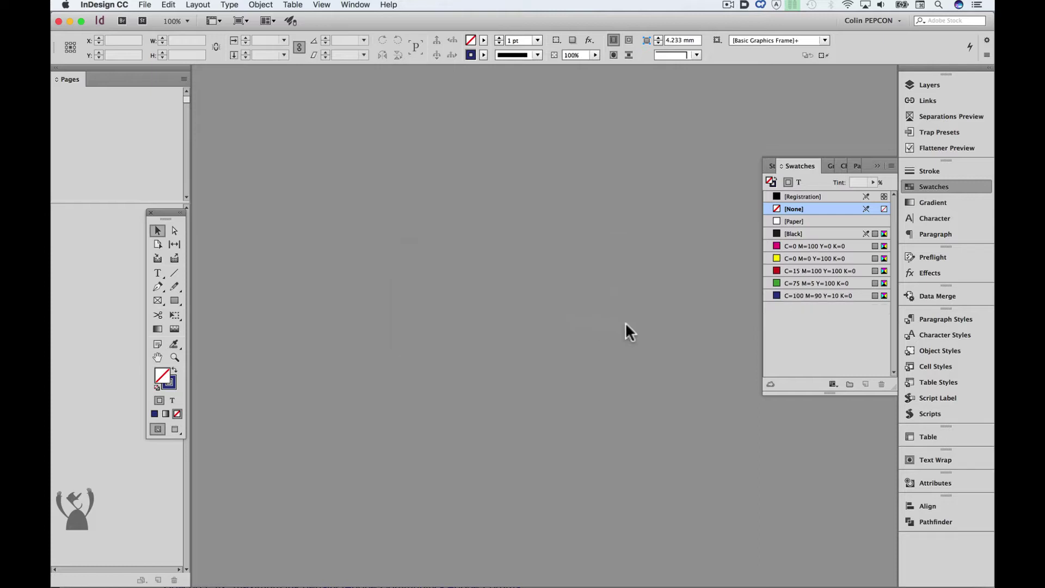
- Create a CMYK process color swatch of C=100 M=0 Y=0 K=0, named with its color value
click(887, 163)
click(861, 168)
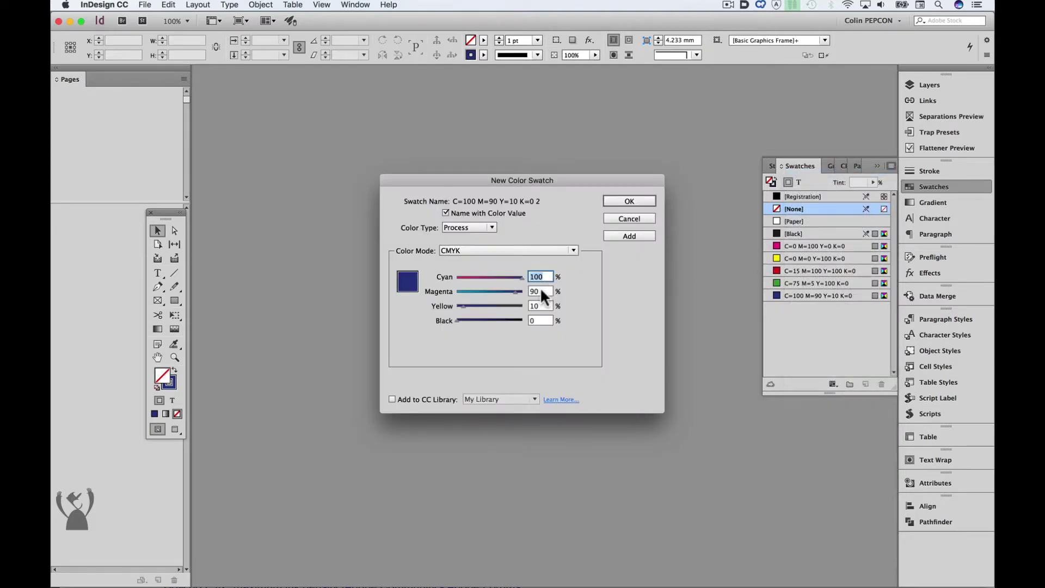
text(0)
key(Tab)
text(0)
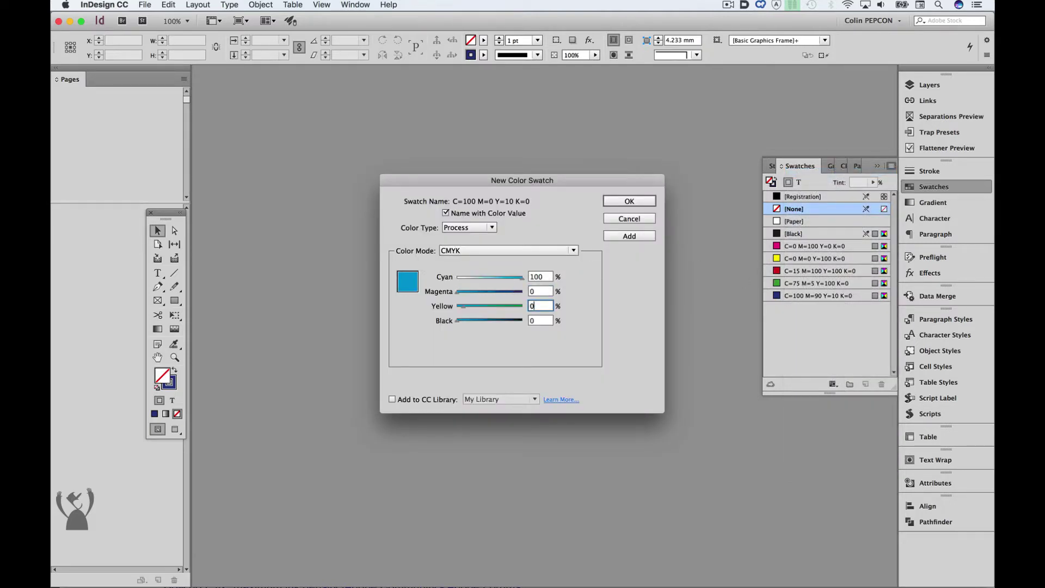
click(629, 201)
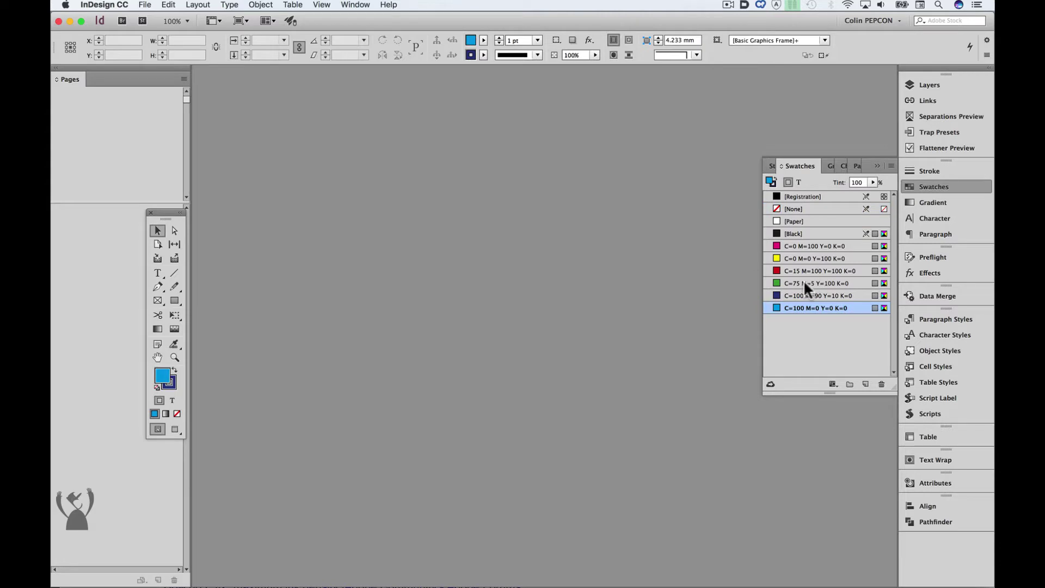
- Move the new cyan swatch directly below [Black] and select all unused swatches
drag(812, 305, 815, 243)
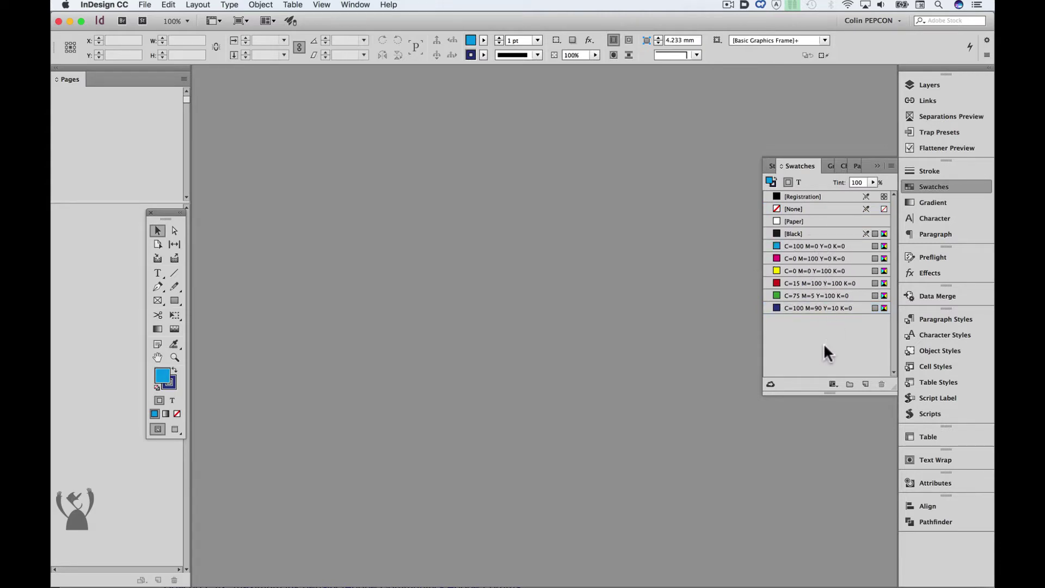
click(891, 166)
click(870, 332)
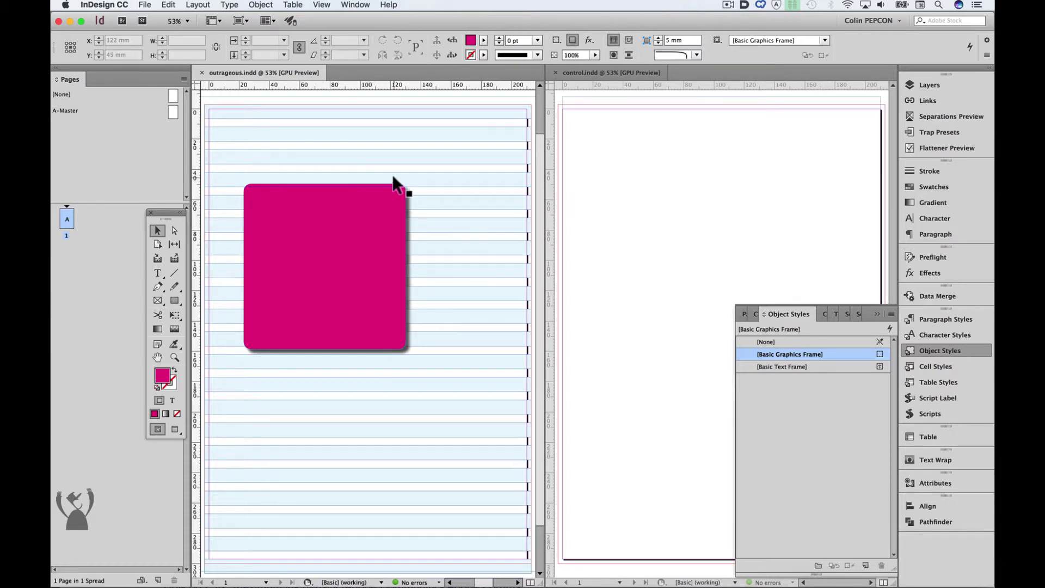
- Copy the magenta frame from outrageous.indd into control.indd and move the copy to about X 79 mm, Y 69.5 mm
click(349, 213)
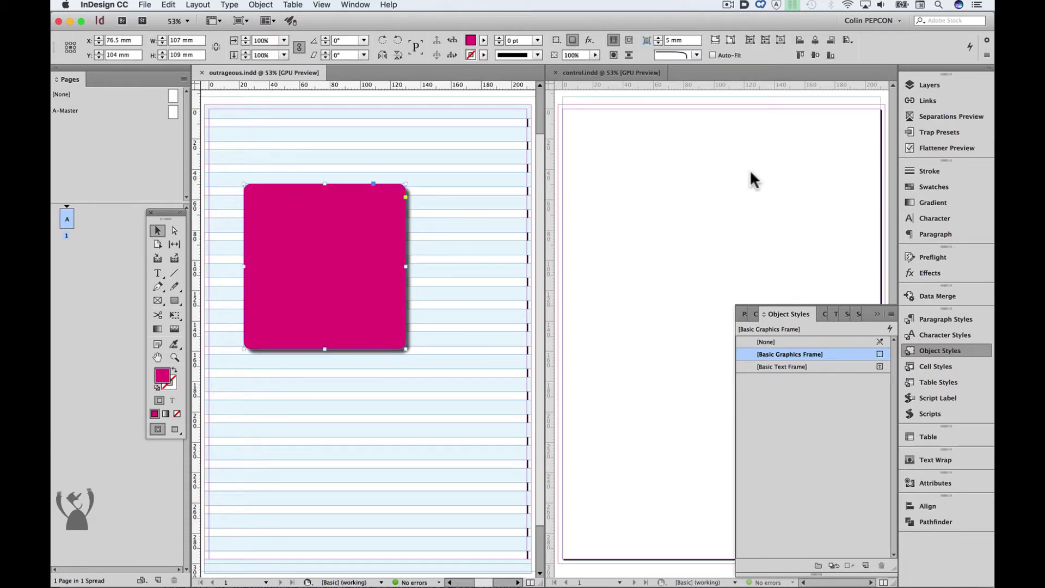
click(654, 203)
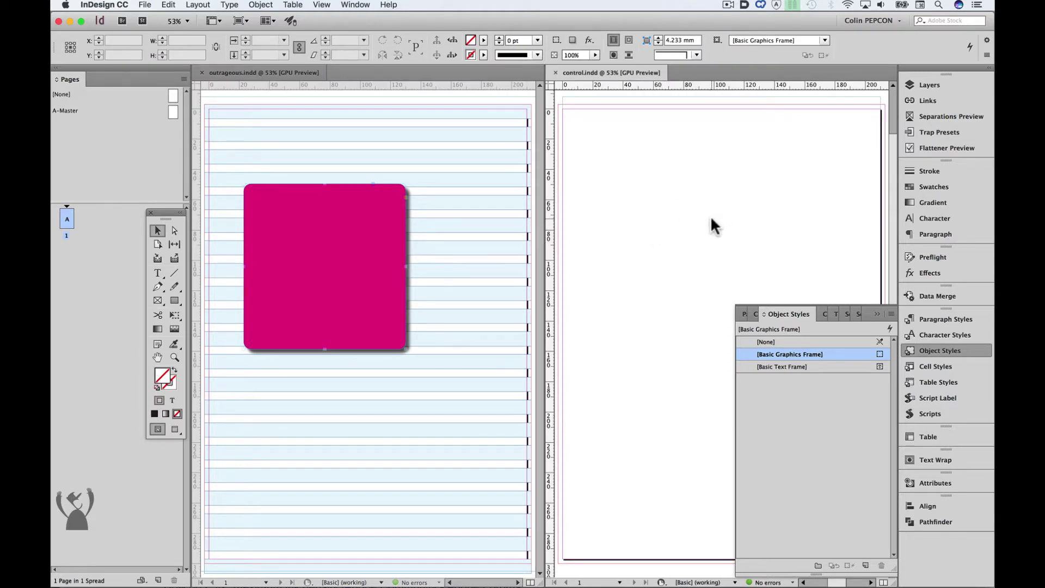
key(ctrl+v)
drag(688, 243, 650, 124)
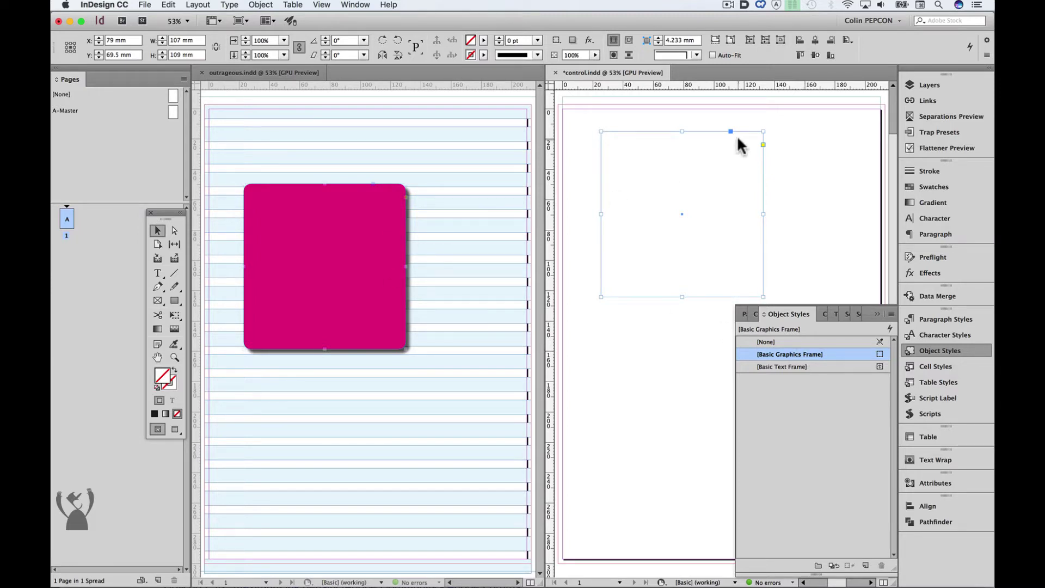
- Examine the fill, stroke and corner, and drop shadow settings of the [Basic Graphics Frame] style in outrageous.indd
click(370, 211)
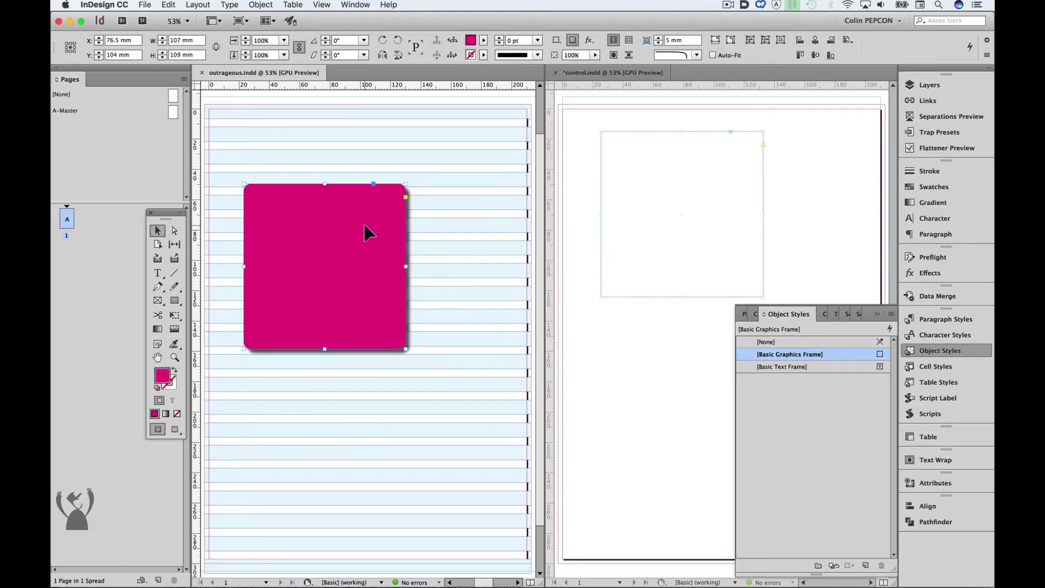
right_click(774, 352)
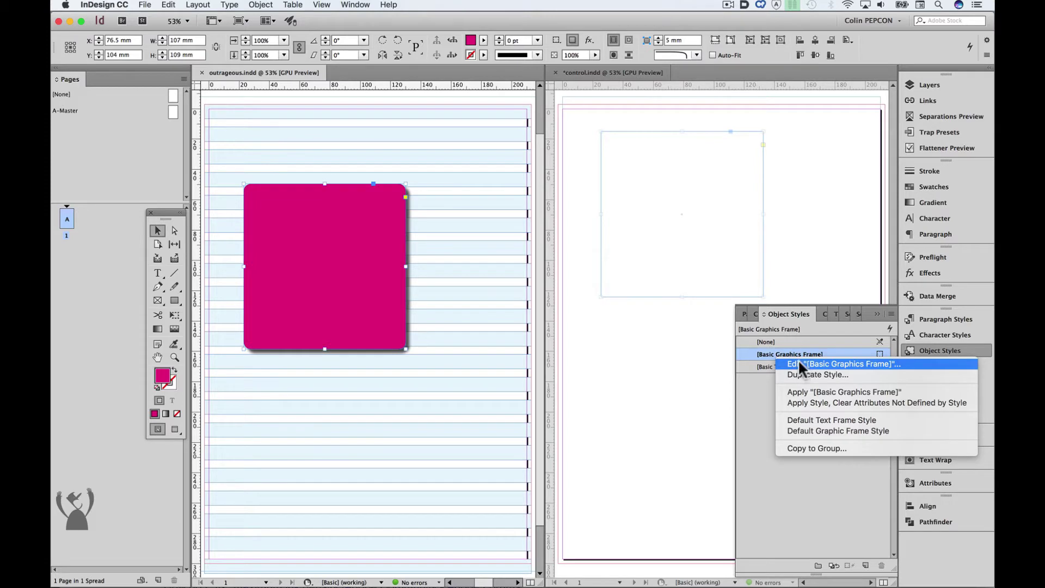
click(798, 359)
click(375, 182)
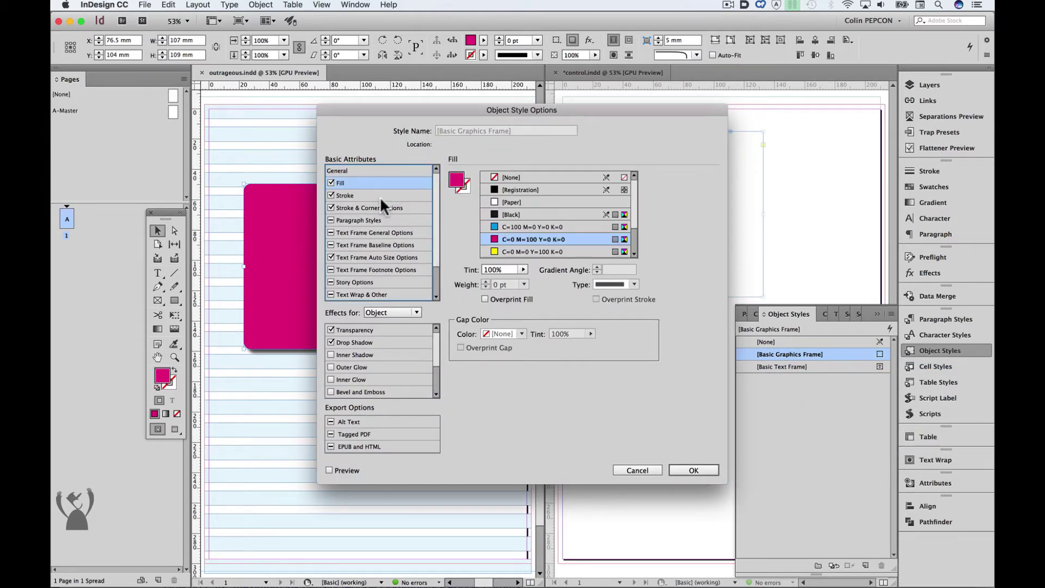
click(381, 207)
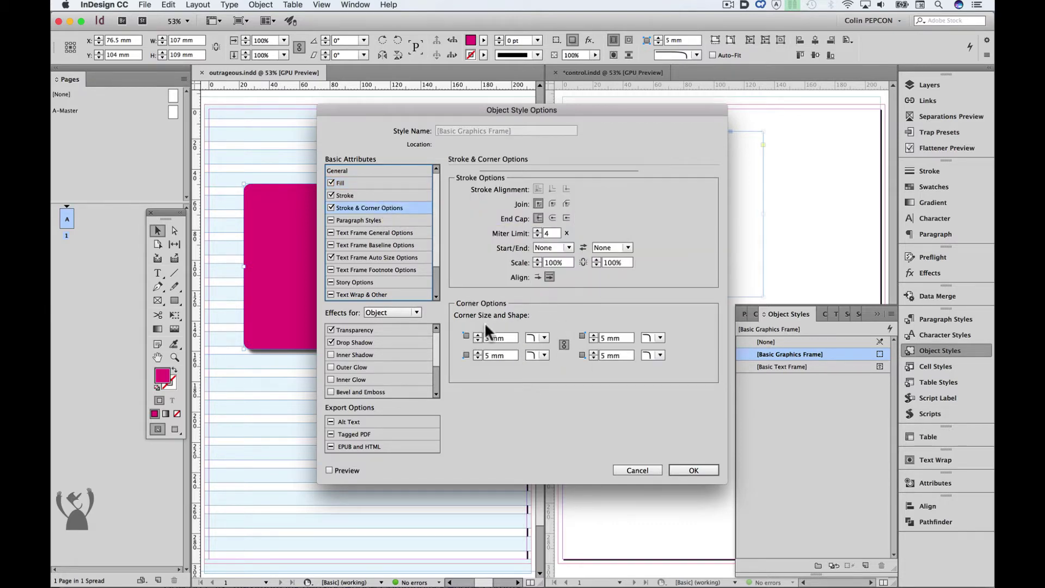
click(378, 342)
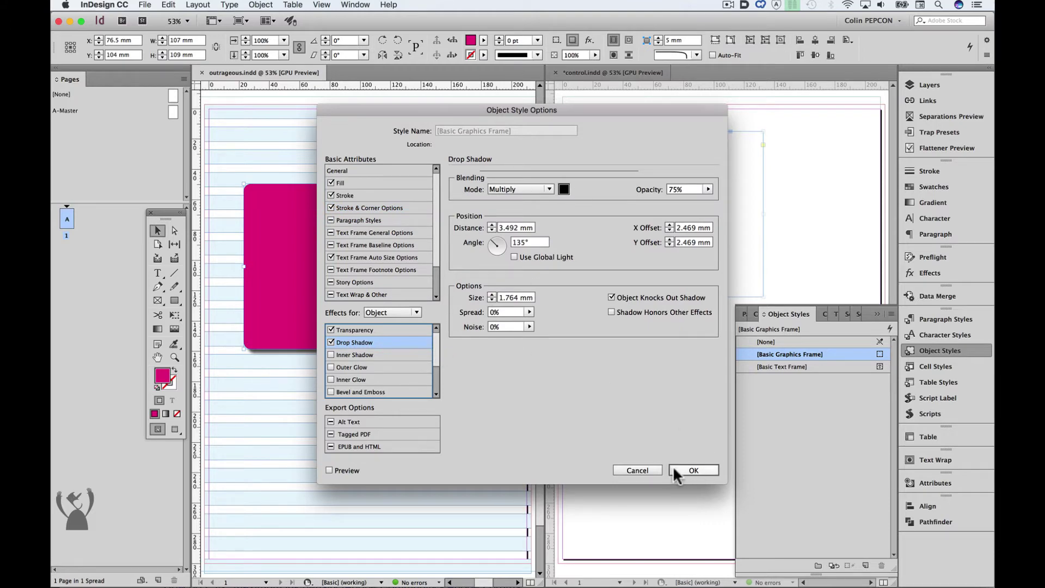
click(692, 470)
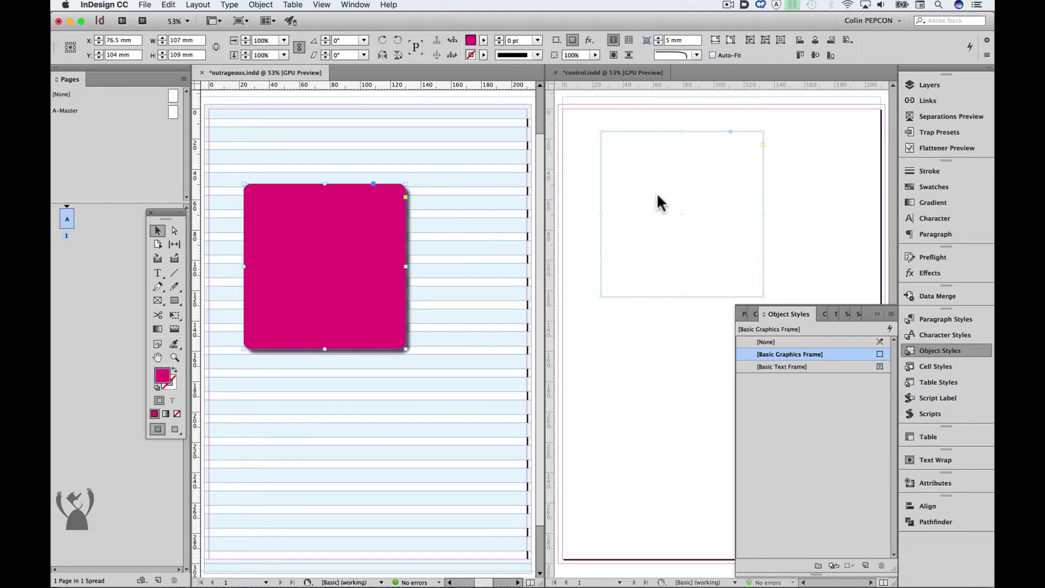
- Paste another copy of the frame into control.indd and examine the fill and corner settings of its [Basic Graphics Frame] style
click(628, 132)
key(super+v)
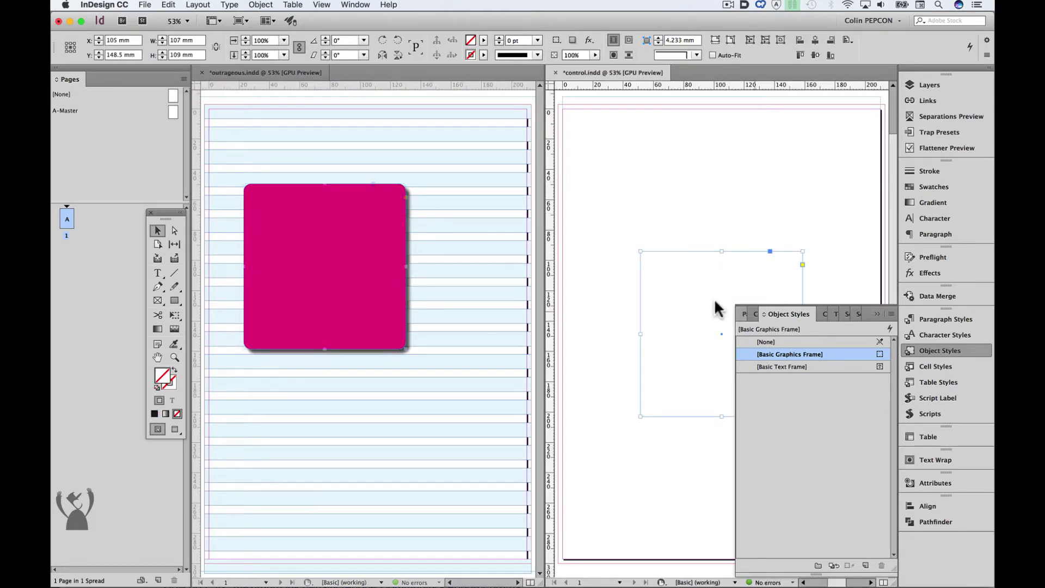
right_click(791, 359)
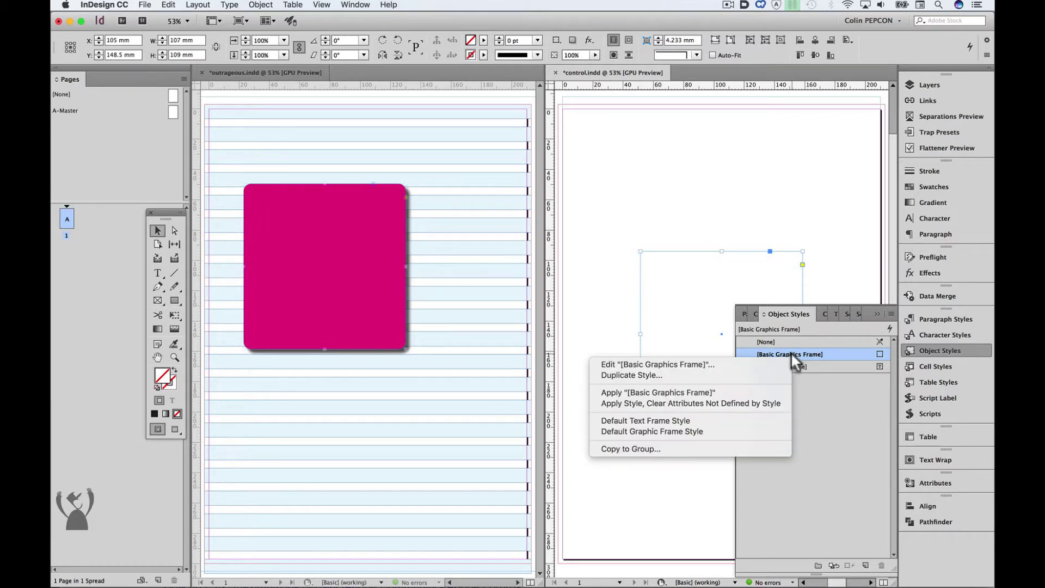
click(678, 363)
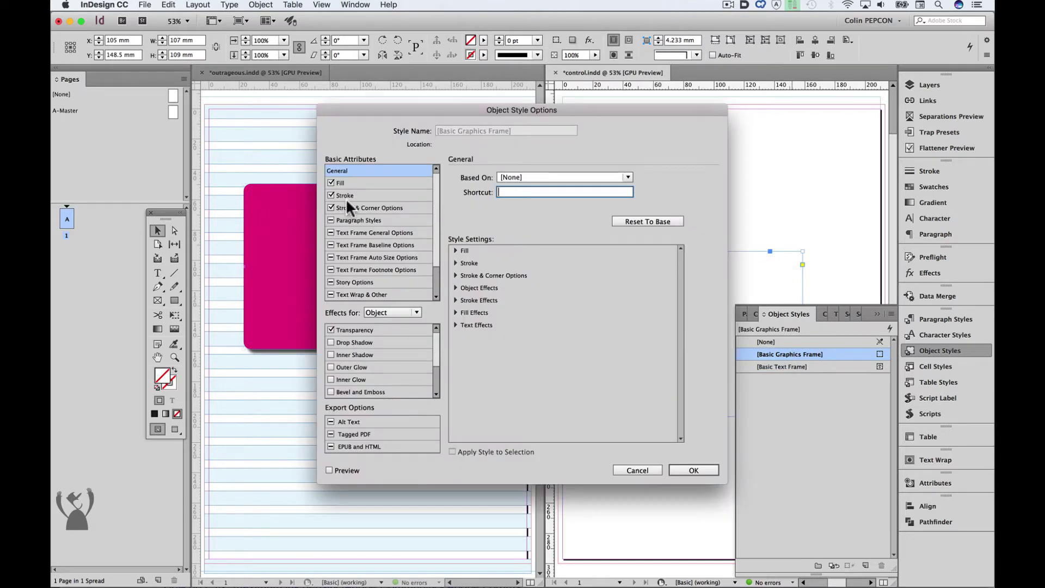
click(362, 180)
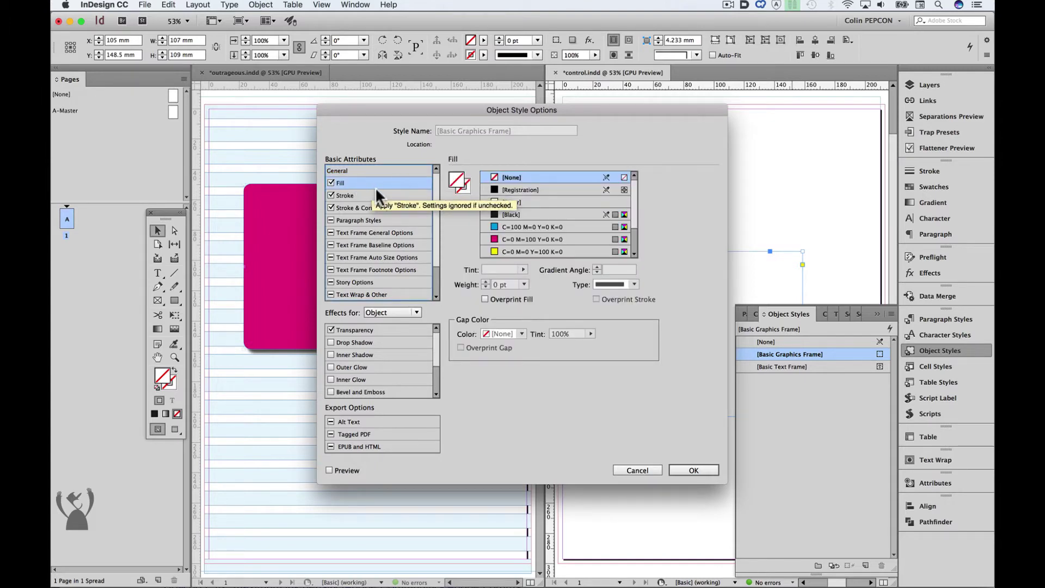
click(388, 208)
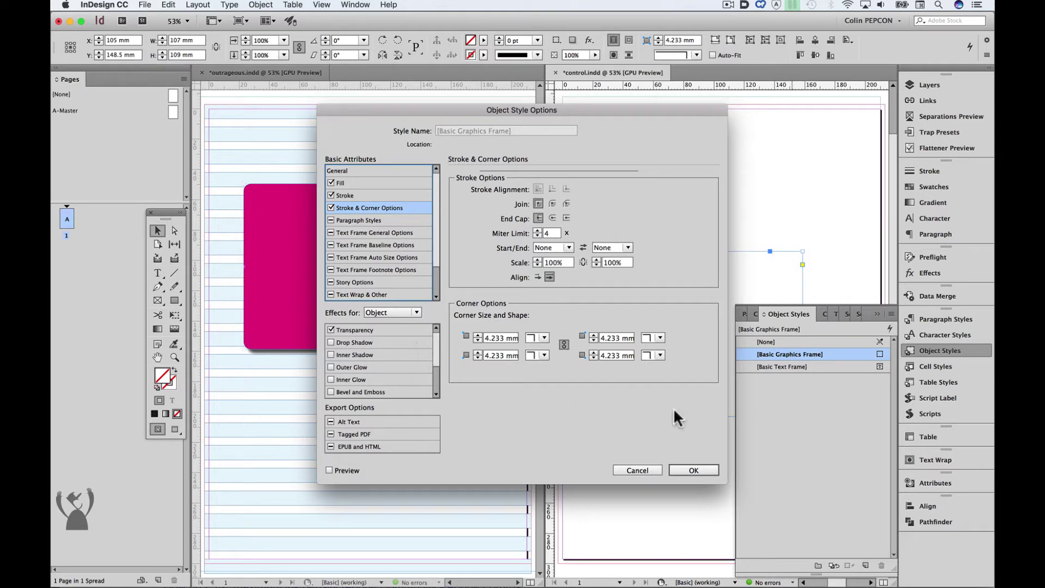
click(645, 472)
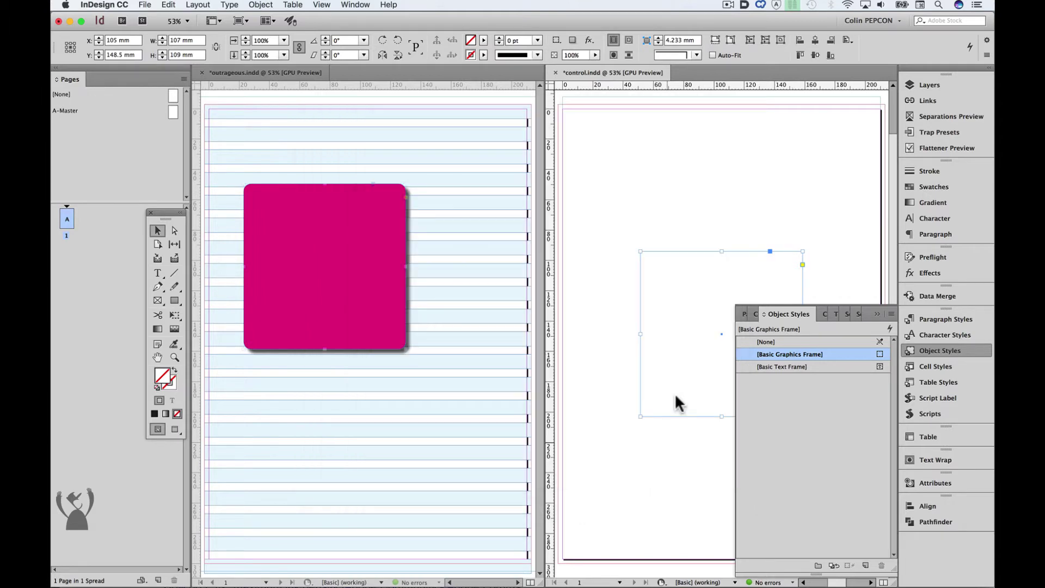
- Deselect the magenta frame in outrageous.indd and save the document as outrageous.pdf in Adobe PDF (Print) format, opening the PDF export options
click(673, 191)
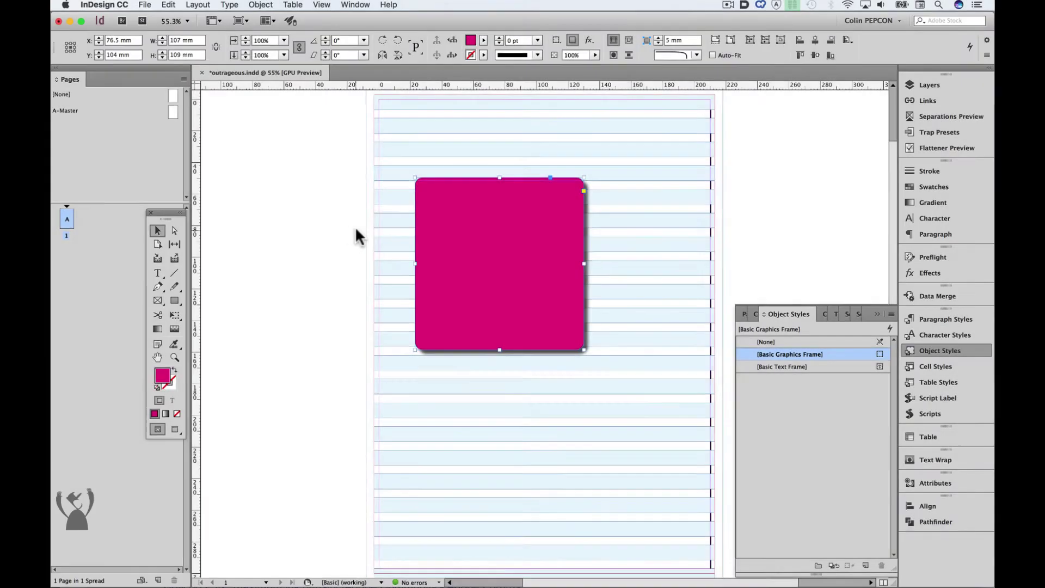
click(321, 228)
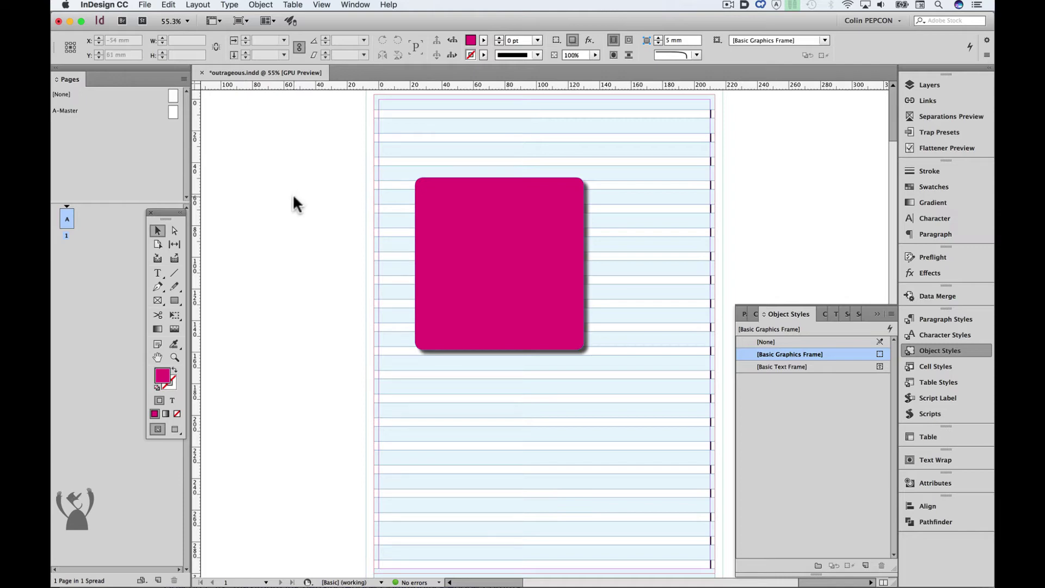
key(super+e)
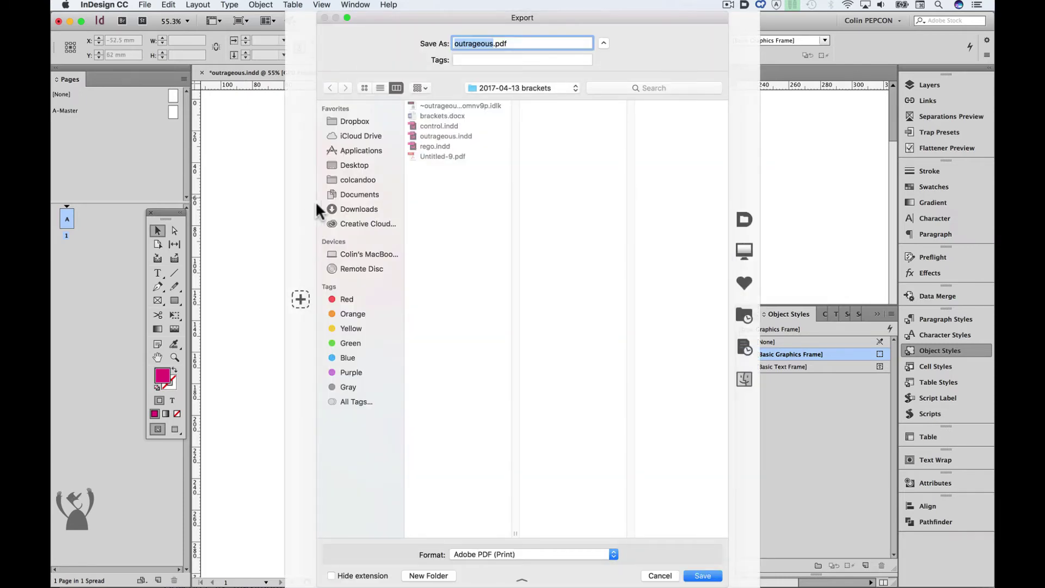
key(Return)
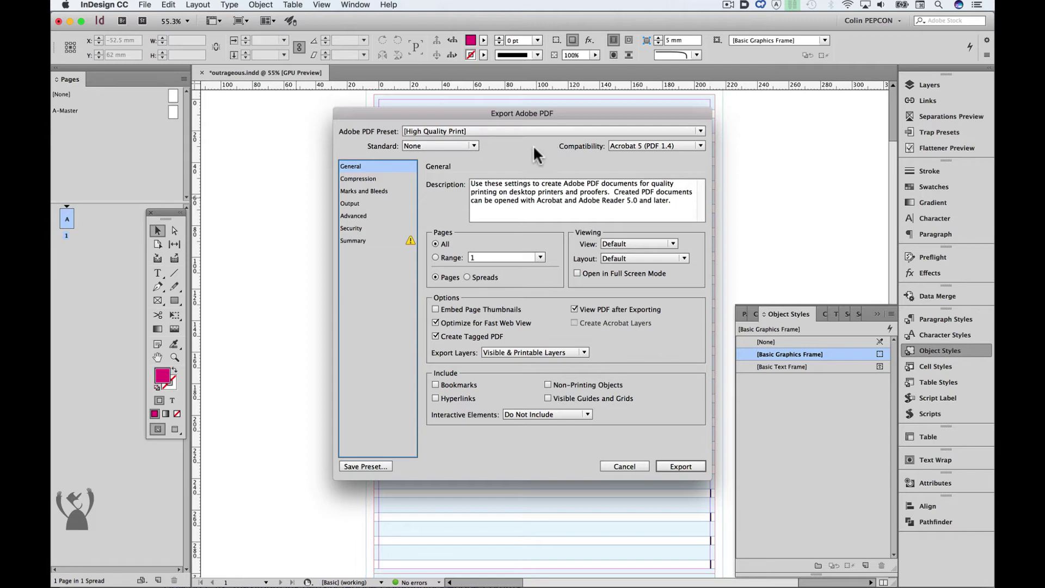
- Export the PDF with crop marks, page information and the document bleed settings enabled, and close the resulting PDF
click(387, 190)
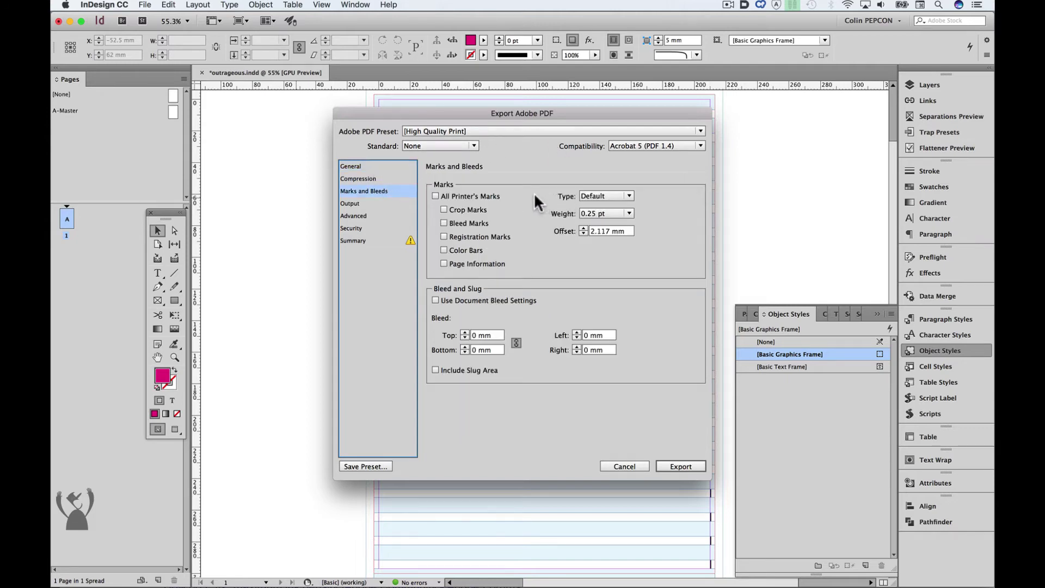
click(444, 210)
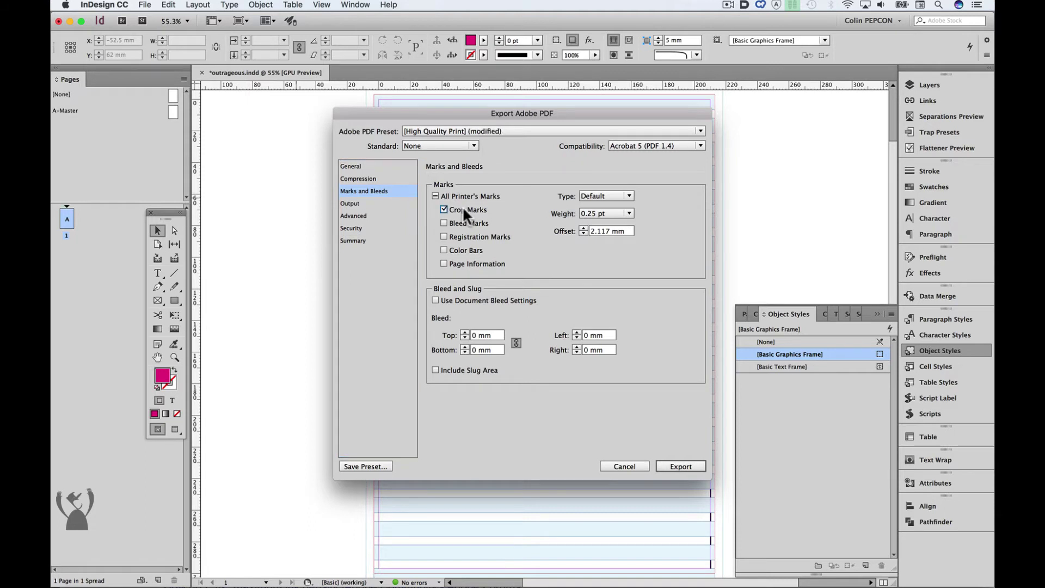
click(469, 263)
click(458, 301)
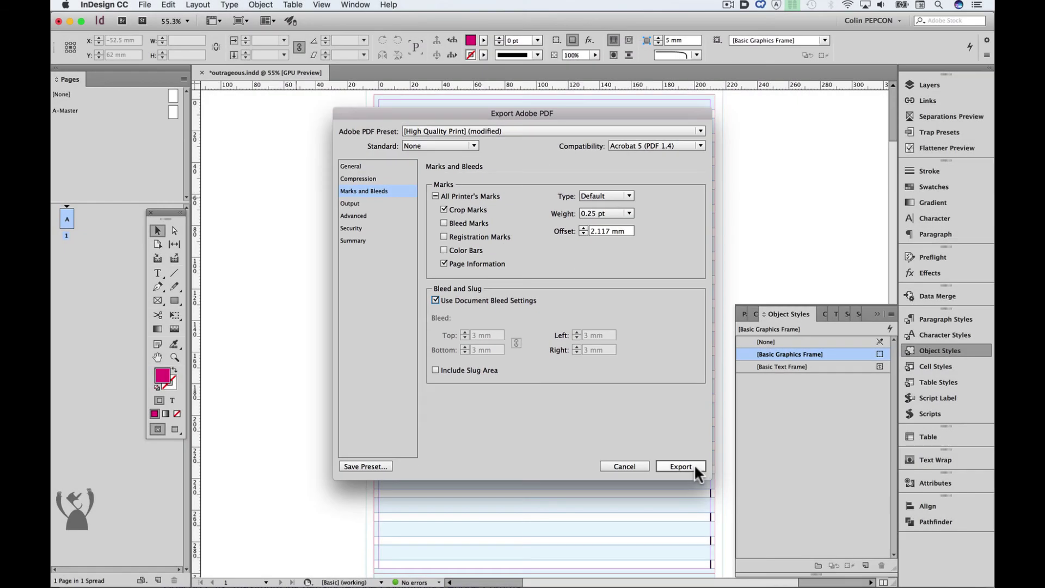
click(734, 524)
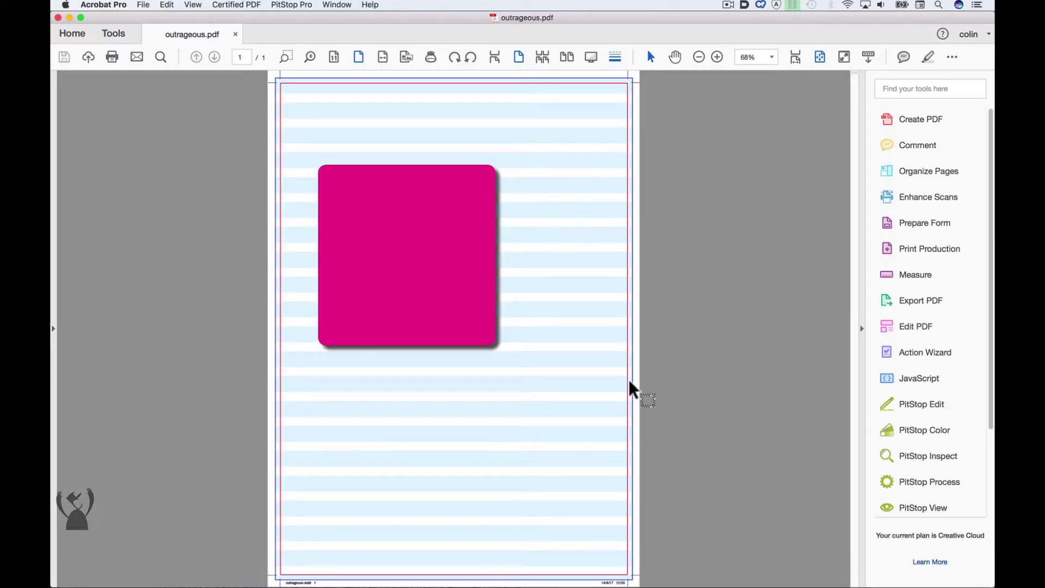
key(super+w)
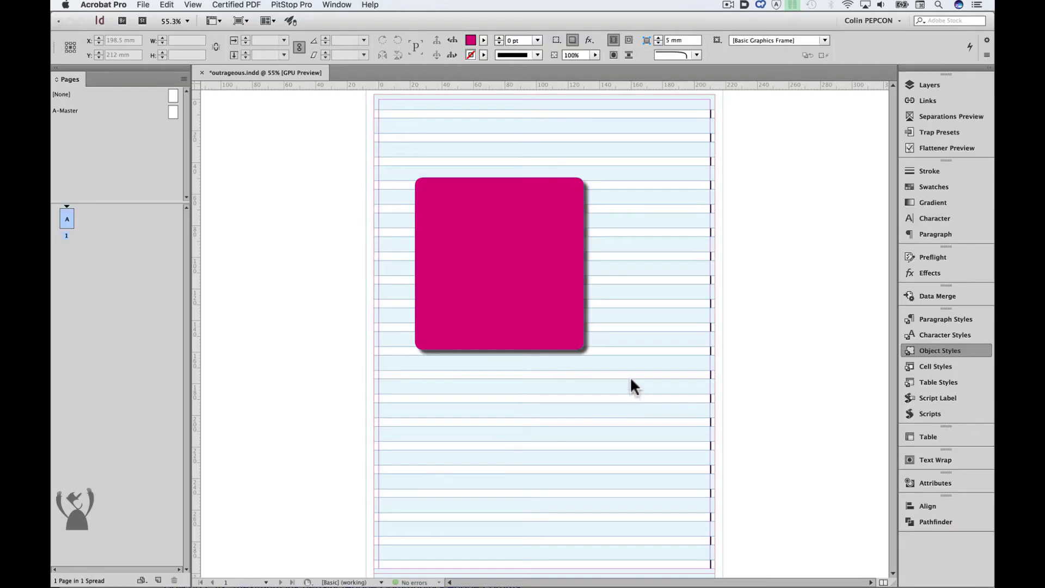
- Start another PDF export of outrageous.indd under the file name outrageousd.pdf
click(309, 257)
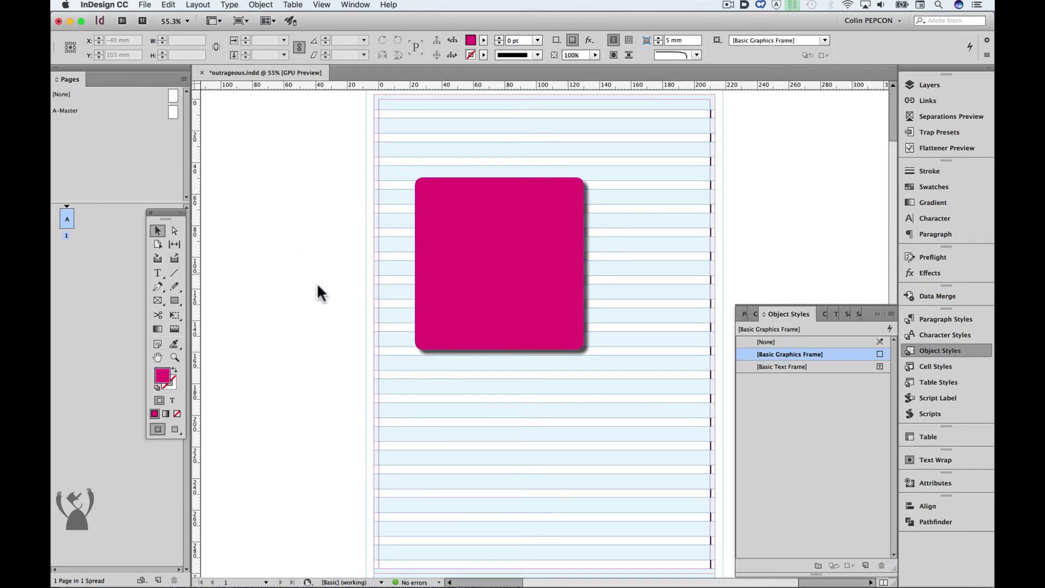
key(super+e)
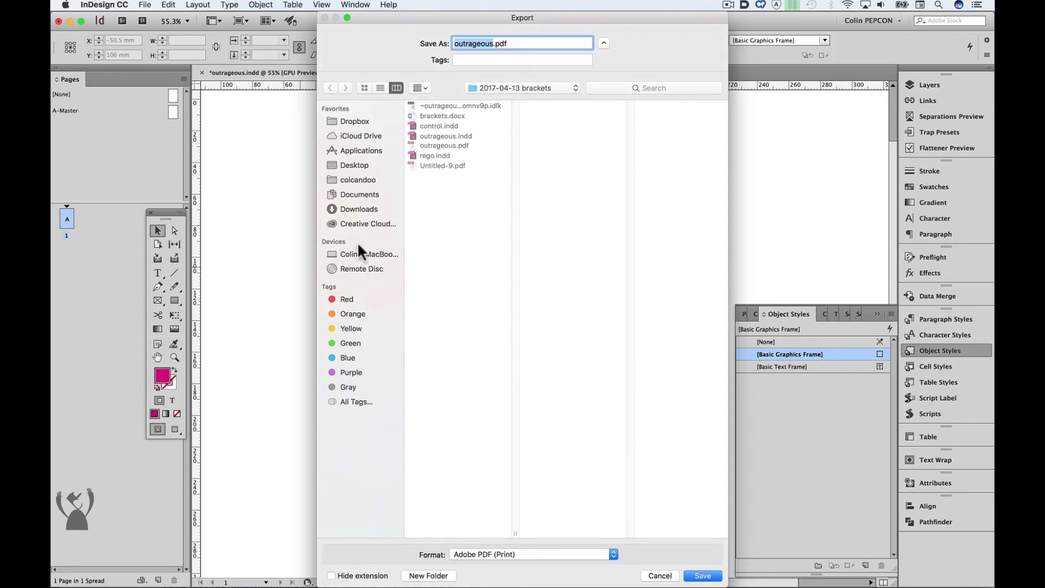
key(Right)
text(d)
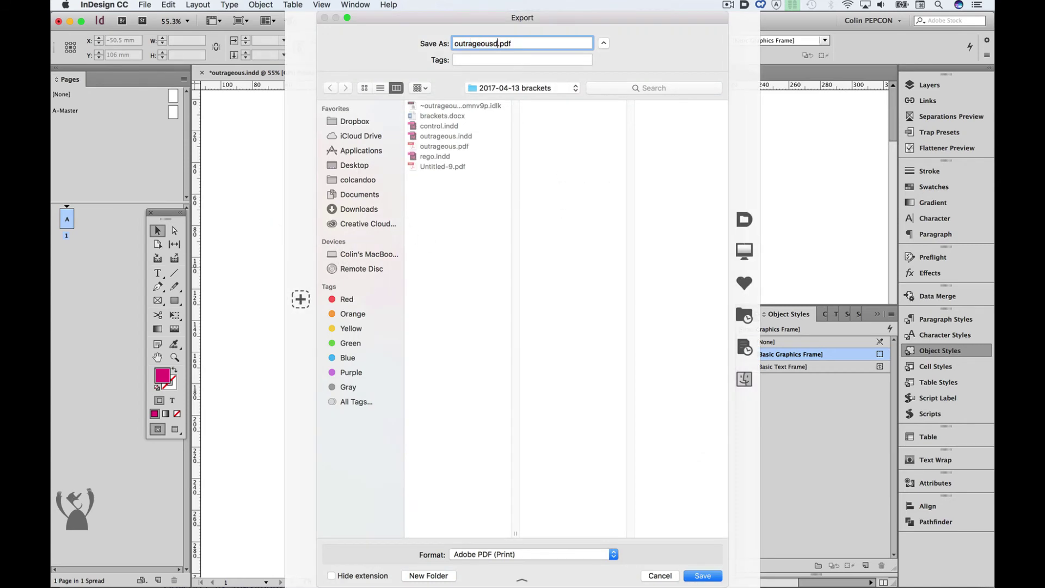
click(714, 575)
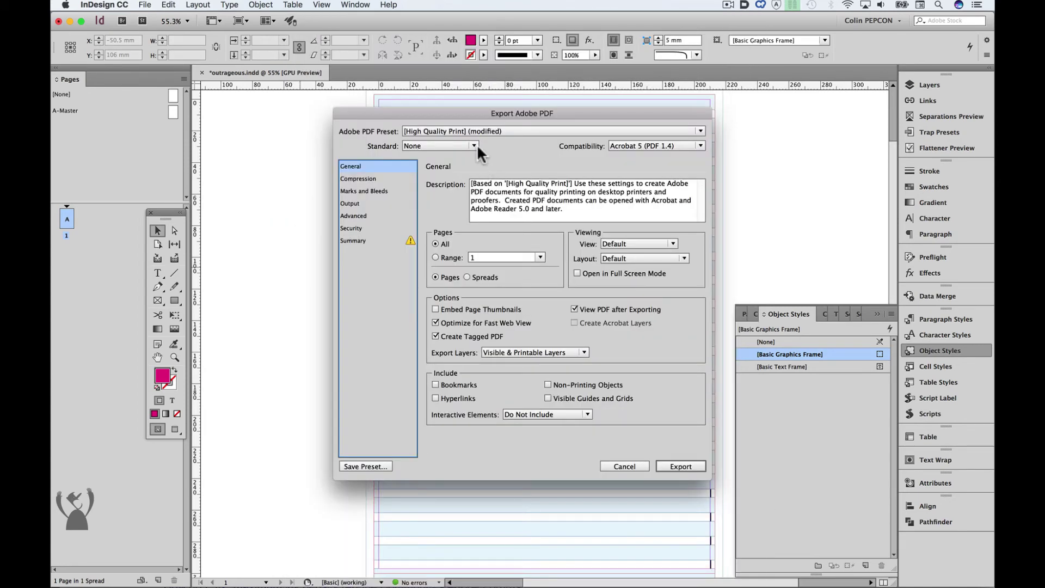
- Reset the export to the [High Quality Print] preset and enable crop marks, page information and the document bleed settings
click(461, 131)
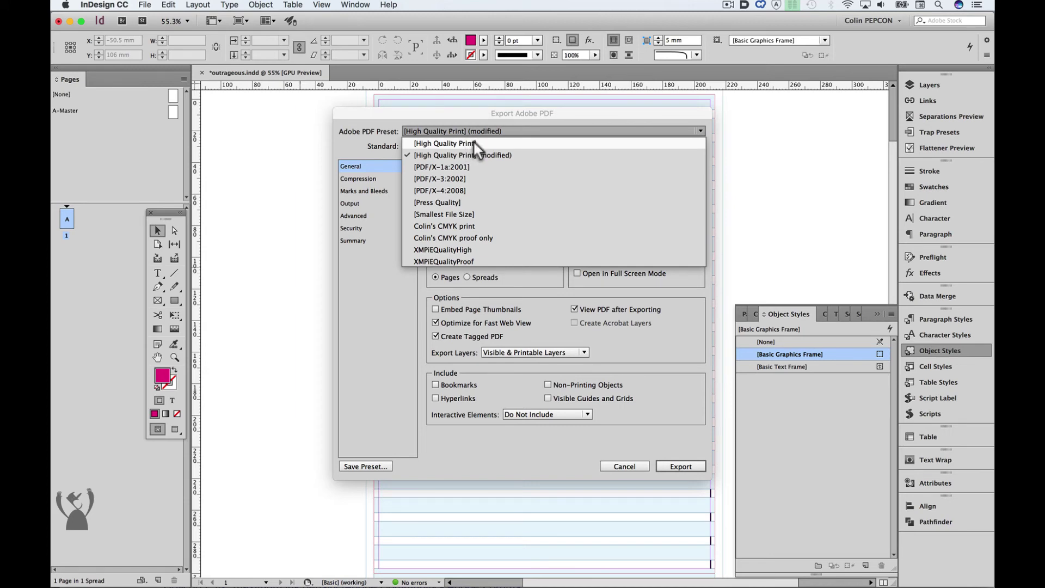
click(473, 142)
click(387, 192)
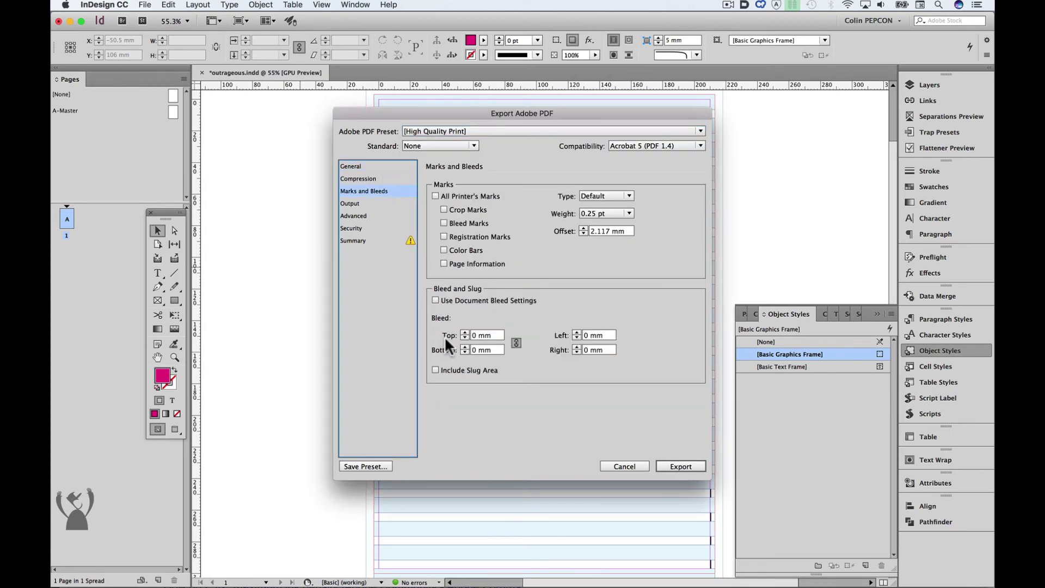
click(463, 210)
click(457, 263)
click(449, 300)
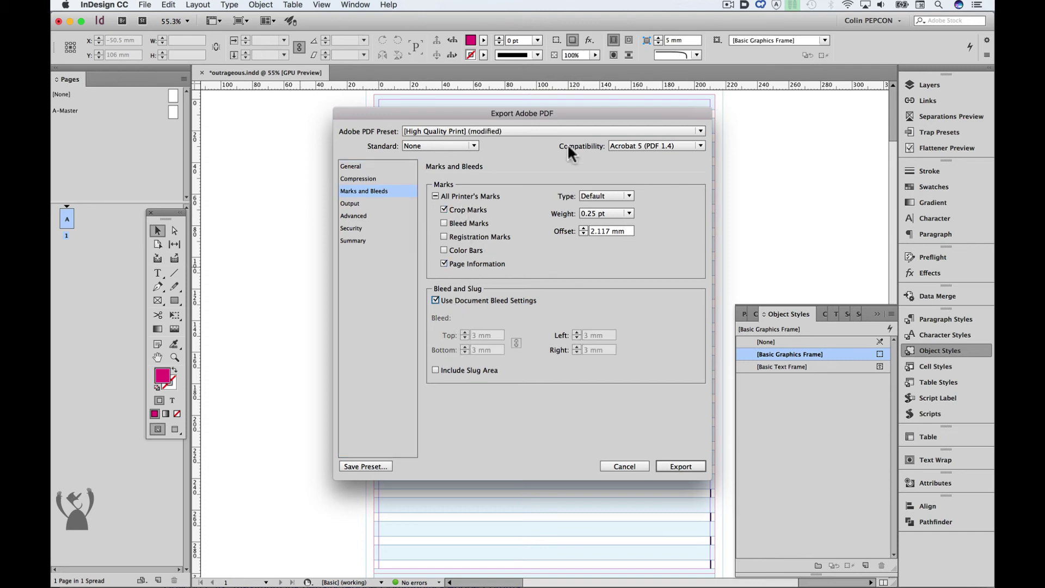
- Save the modified export settings as a PDF preset named "printer" and export the PDF with it
click(381, 466)
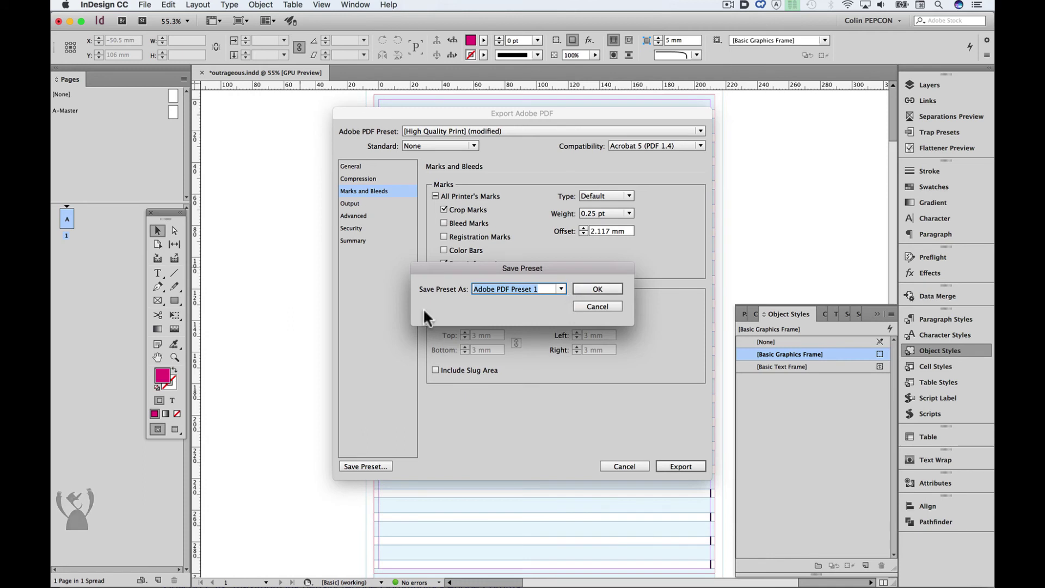
text(printer)
click(594, 287)
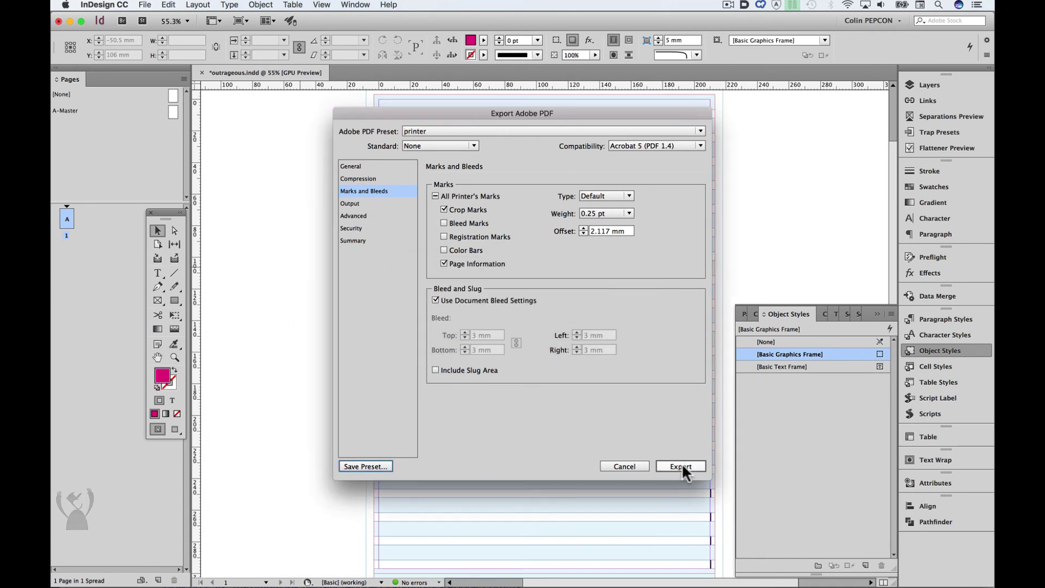
click(680, 466)
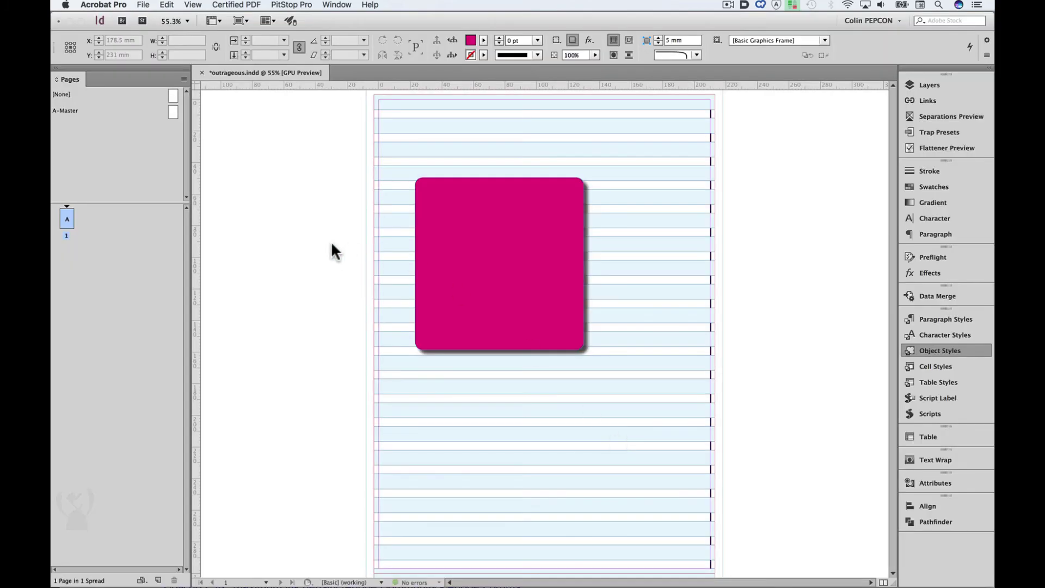